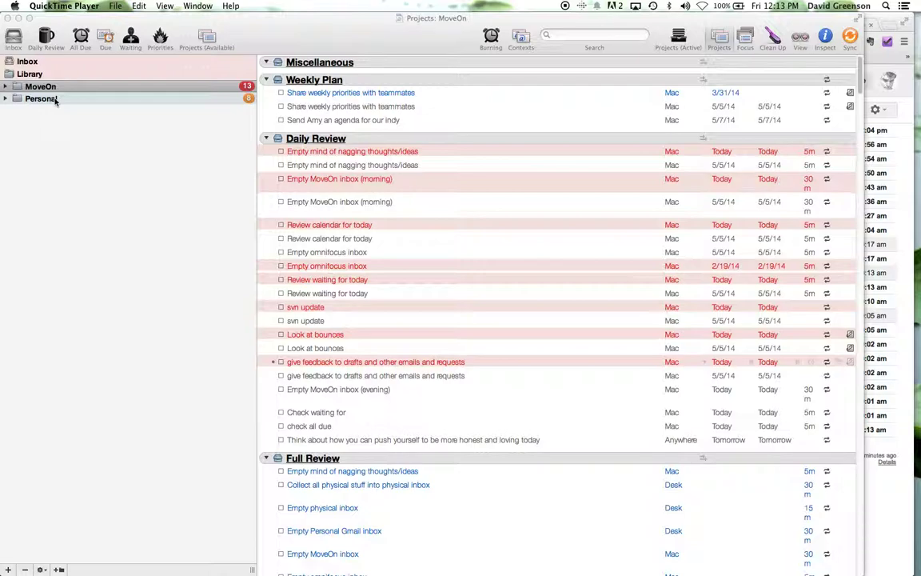
Expand the MoveOn folder, view the "Prepare my successor" project under "Transitioning out of MoveOn", and collapse that subfolder
{"action": "left_click", "coordinate": [6, 89]}
{"action": "left_click", "coordinate": [5, 87]}
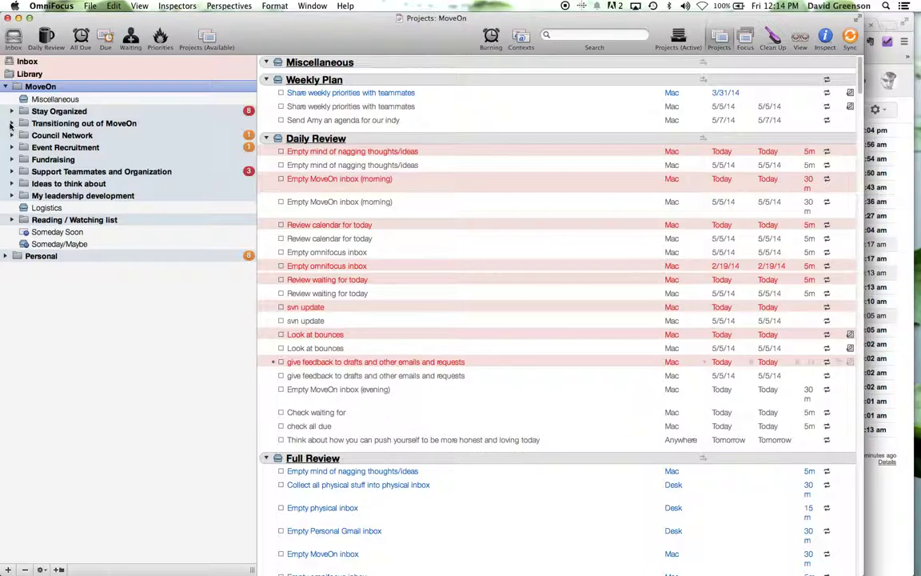
{"action": "left_click", "coordinate": [11, 124]}
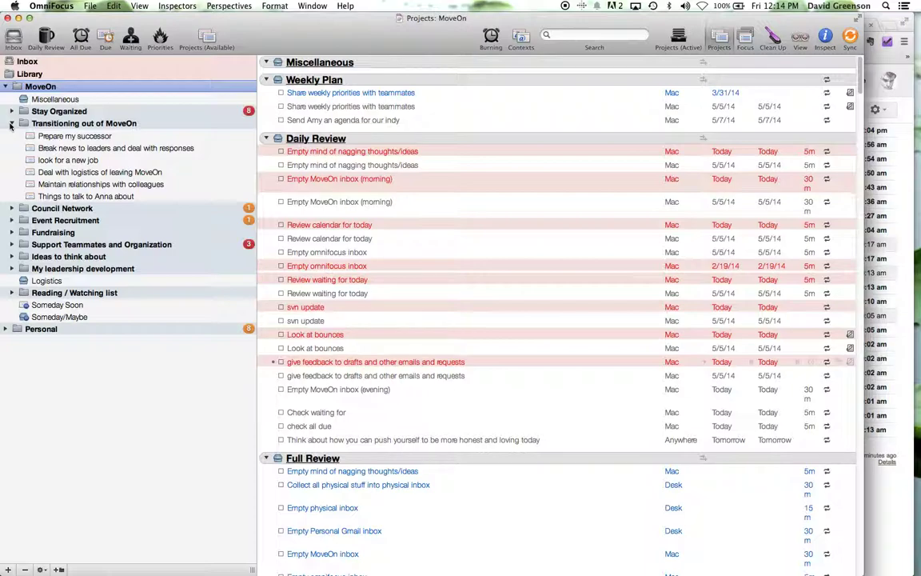
{"action": "left_click", "coordinate": [50, 137]}
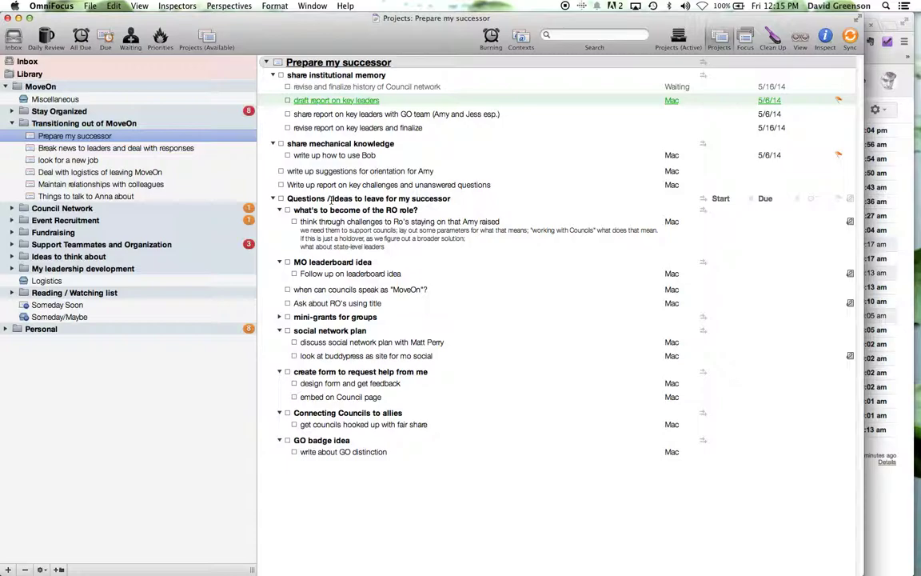
{"action": "left_click", "coordinate": [14, 124]}
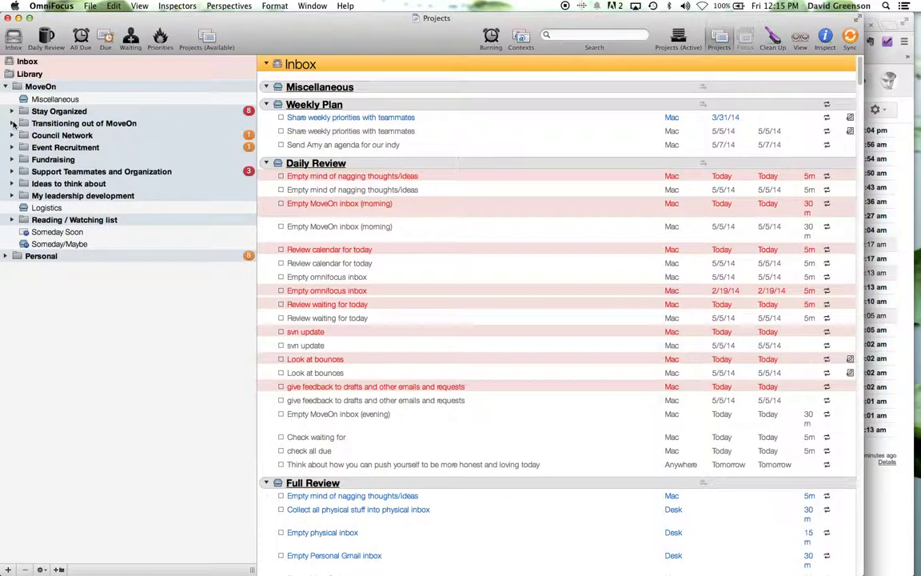
View all tasks grouped by context, and switch to the Daily Review perspective
{"action": "left_click", "coordinate": [520, 38]}
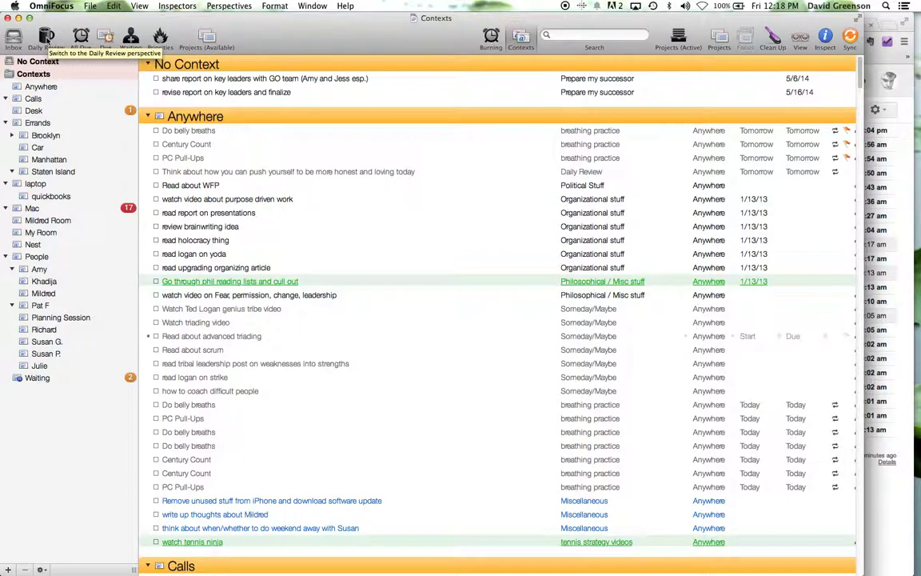
{"action": "left_click", "coordinate": [46, 38]}
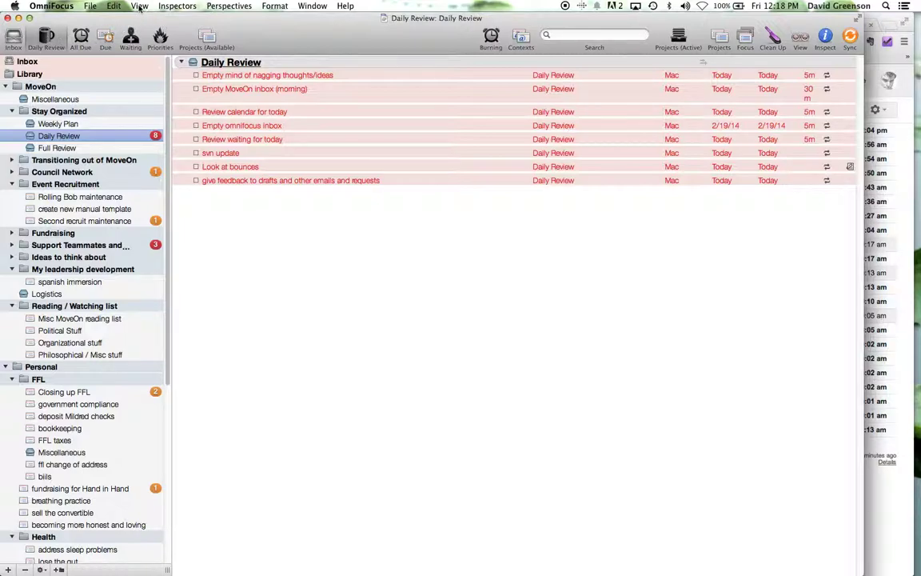
{"action": "left_click", "coordinate": [218, 6]}
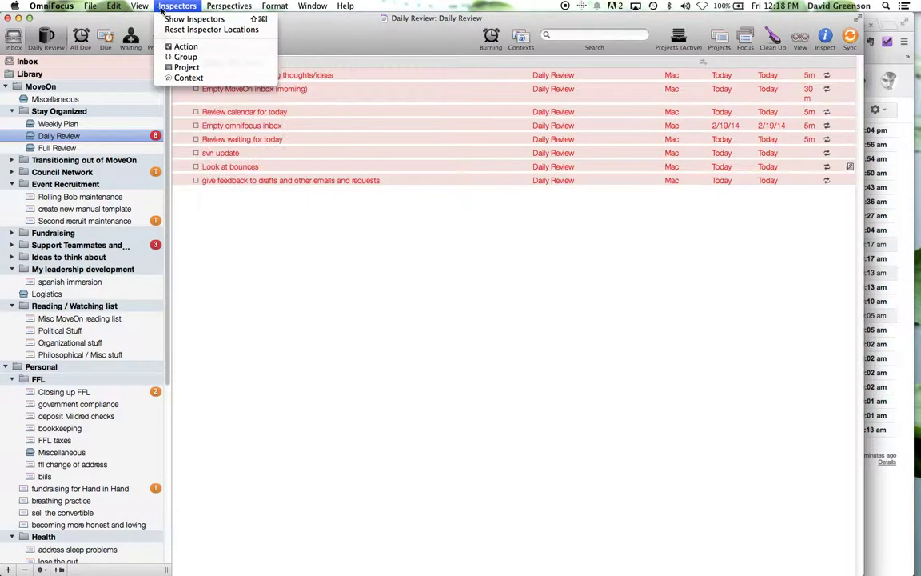
{"action": "mouse_move", "coordinate": [141, 9]}
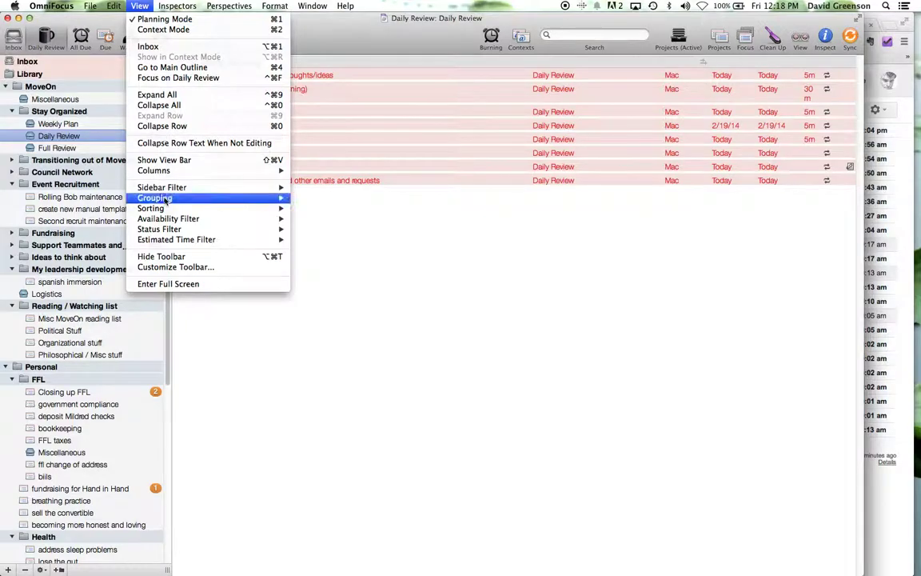
{"action": "mouse_move", "coordinate": [192, 199]}
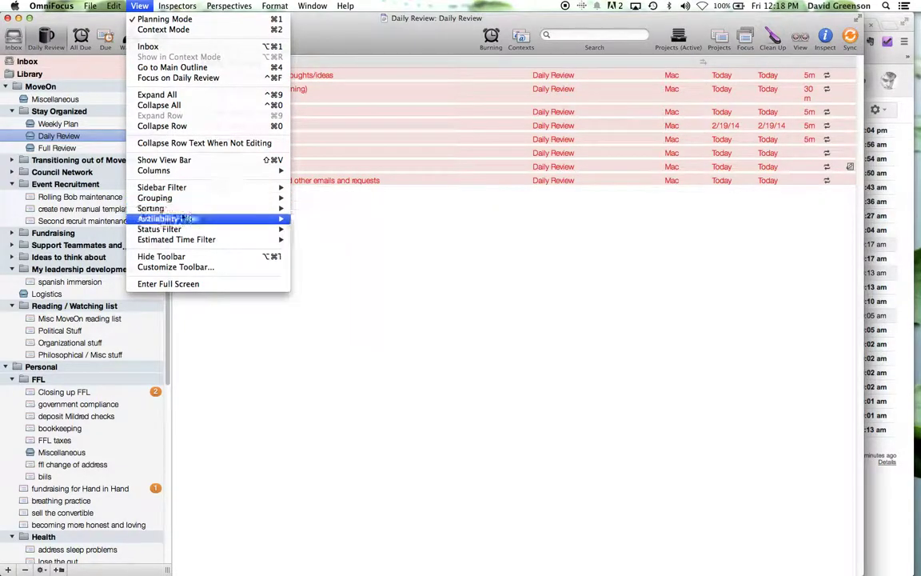
{"action": "mouse_move", "coordinate": [226, 7]}
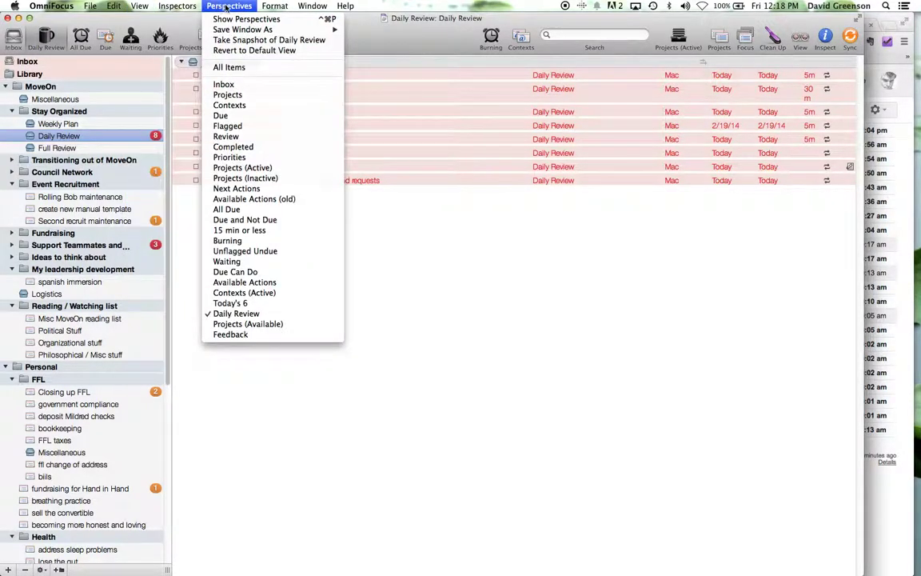
Mark the "Empty mind of nagging thoughts/ideas" task as complete in the Daily Review perspective
{"action": "mouse_move", "coordinate": [234, 30]}
{"action": "left_click", "coordinate": [48, 36]}
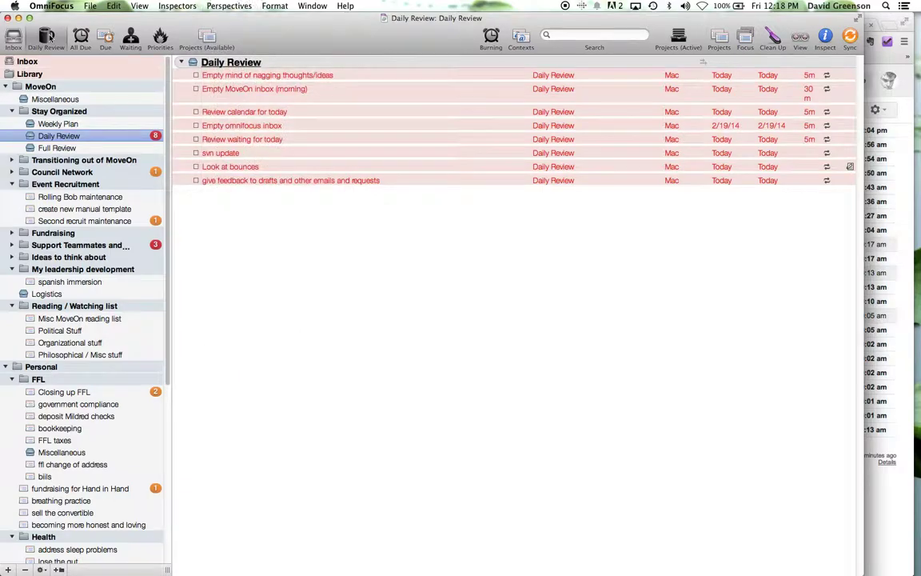
{"action": "left_click", "coordinate": [196, 75]}
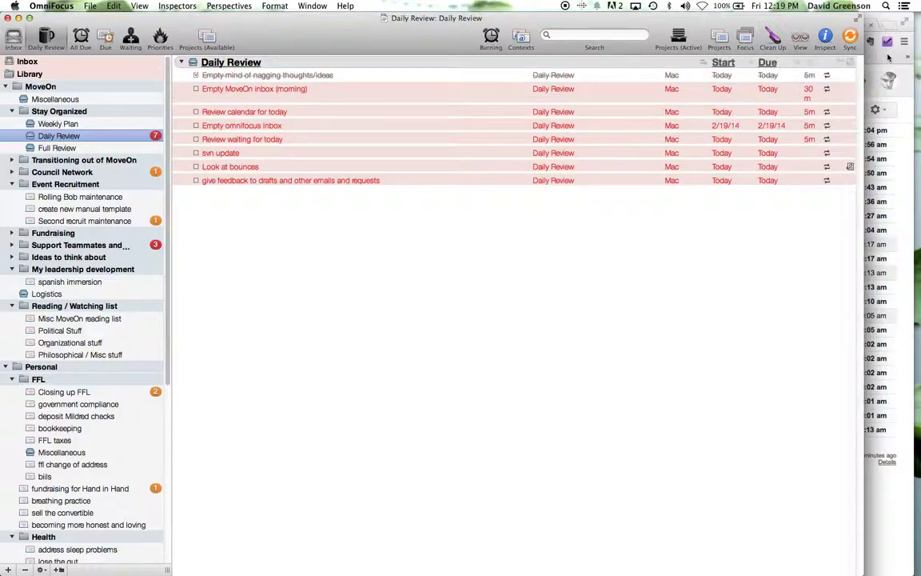
Switch to the Gmail inbox in Chrome, open the birthday conversation and read through to its last message
{"action": "left_click", "coordinate": [888, 56]}
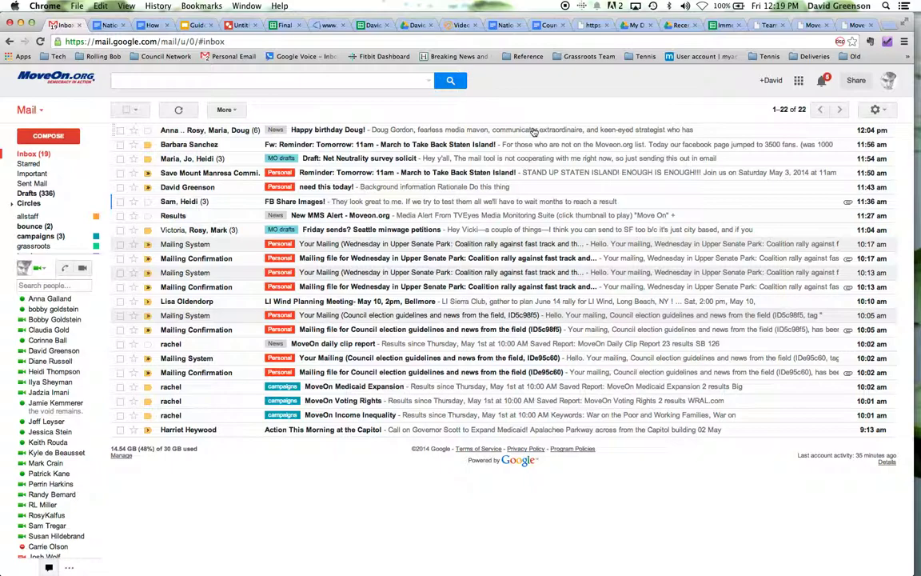
{"action": "left_click", "coordinate": [534, 131]}
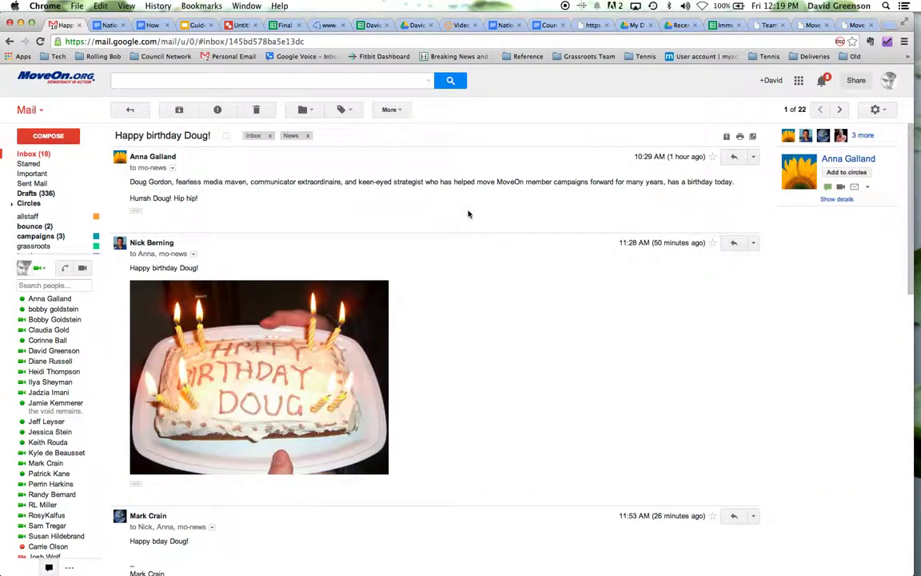
{"action": "scroll", "coordinate": [468, 214], "scroll_direction": "down", "scroll_amount": 15}
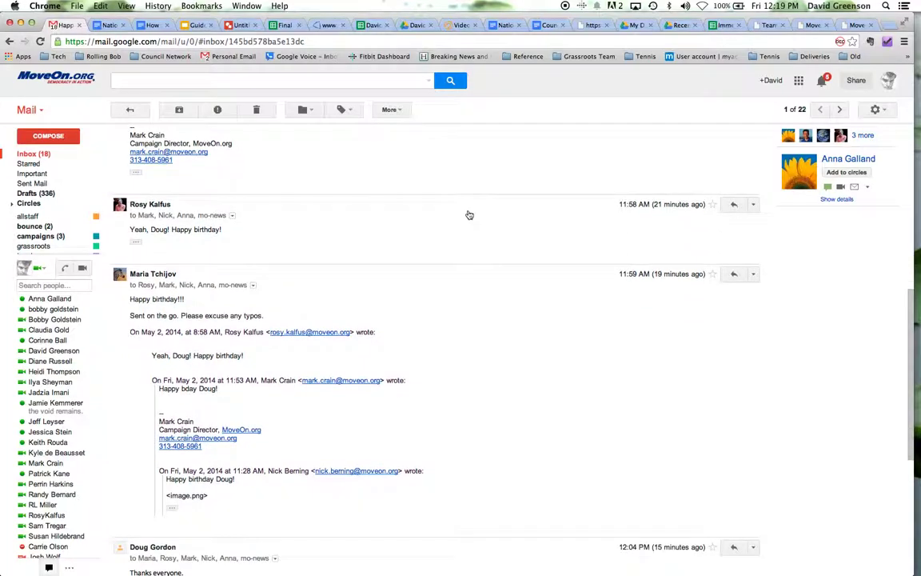
{"action": "scroll", "coordinate": [469, 213], "scroll_direction": "down", "scroll_amount": 3}
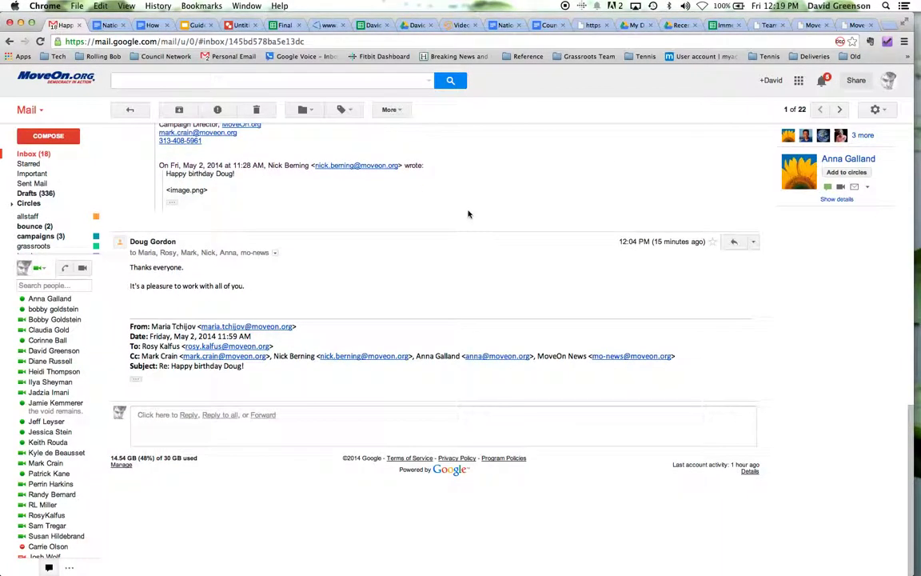
Reply to everyone with a birthday greeting and "Hope it's a good one!", sending and archiving it, and archive the forwarded Staten Island march reminder
{"action": "left_click", "coordinate": [220, 415]}
{"action": "type", "text": "H"}
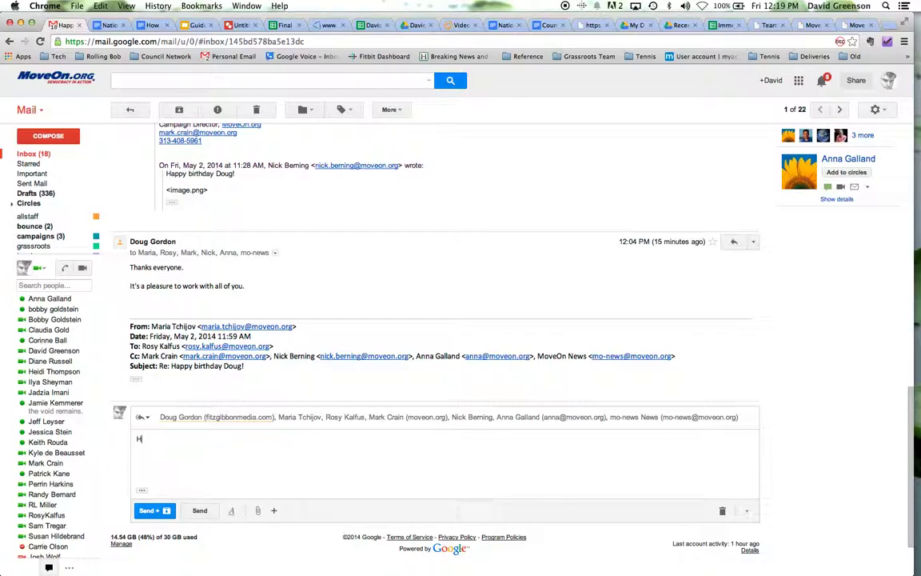
{"action": "type", "text": "appy Birthday Doug! Hope it's a good one!"}
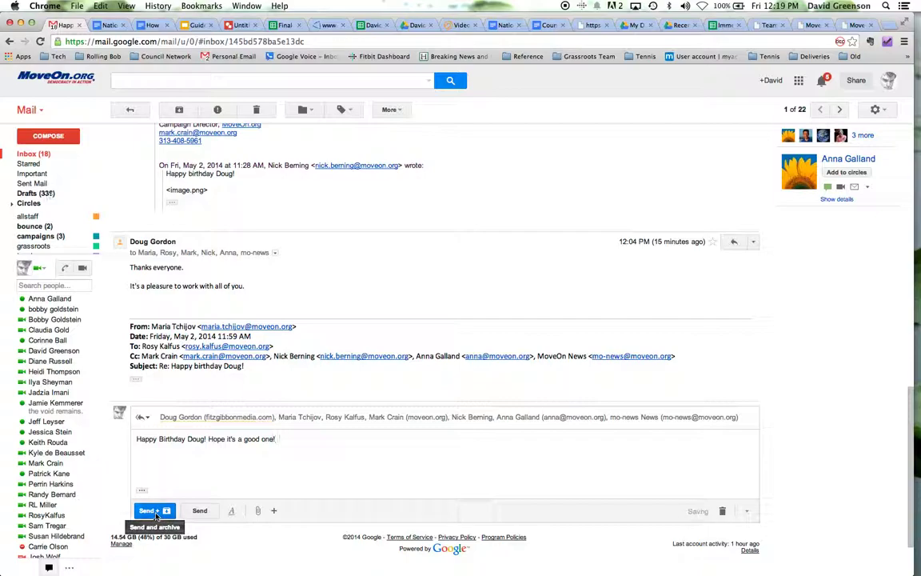
{"action": "left_click", "coordinate": [156, 515]}
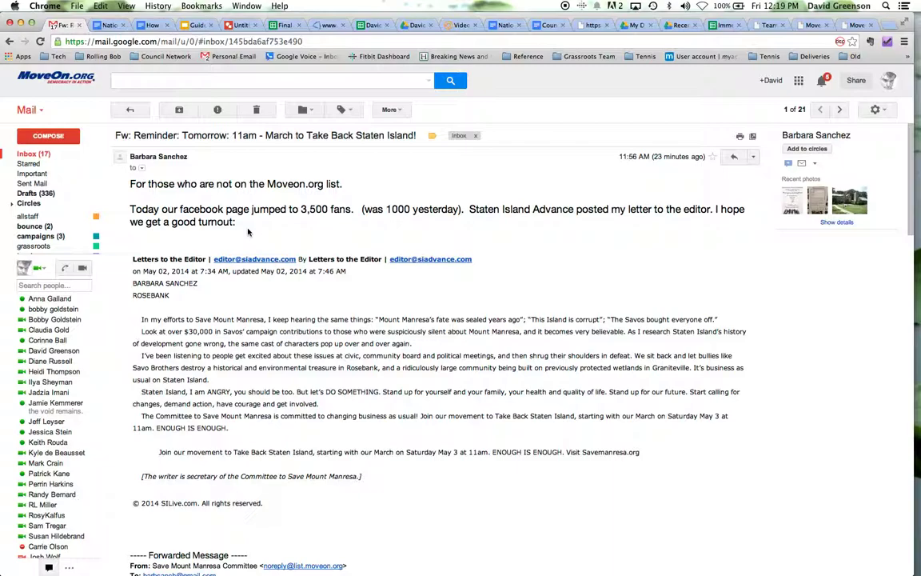
{"action": "left_click", "coordinate": [180, 110]}
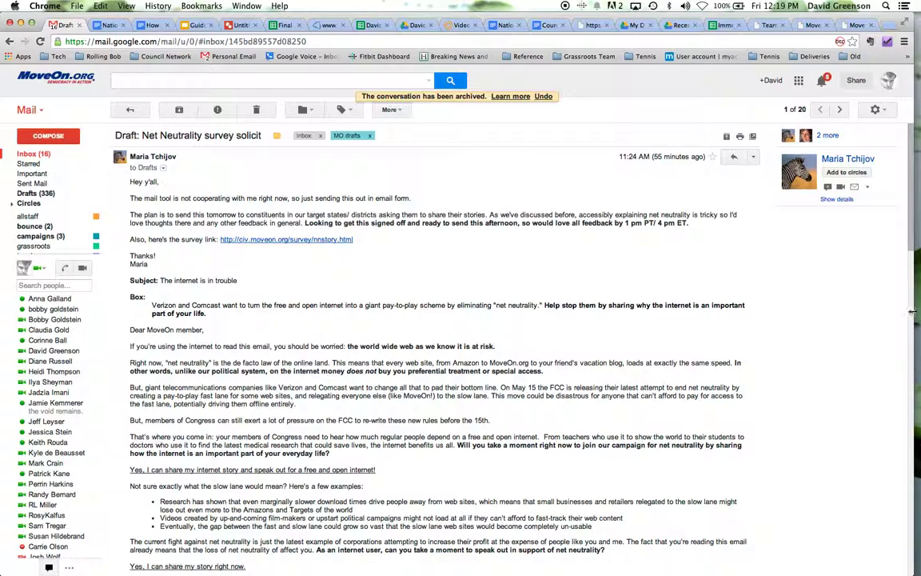
Narrow the Chrome window, switch to OmniFocus and narrow its window so that part of Chrome stays accessible behind it
{"action": "left_click_drag", "start_coordinate": [917, 305], "coordinate": [827, 300]}
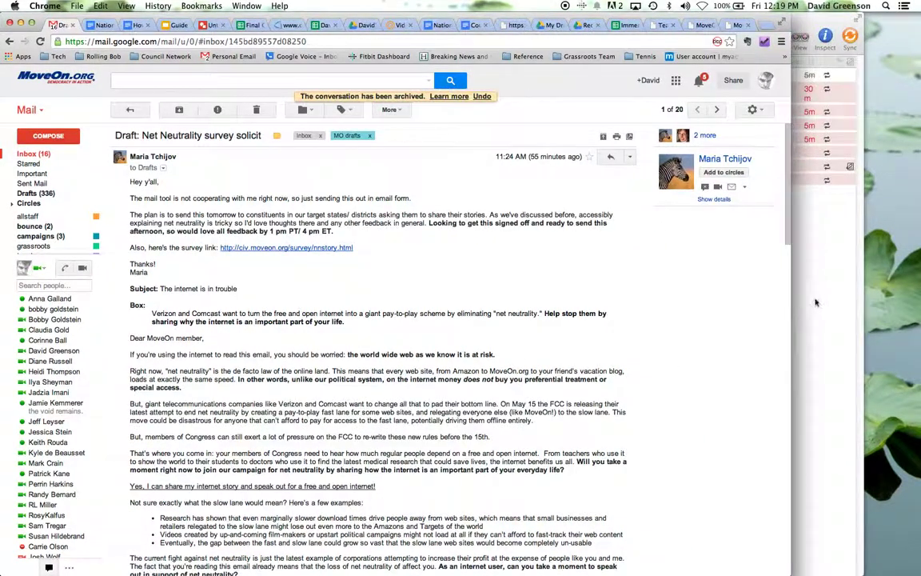
{"action": "key", "text": "super+Tab"}
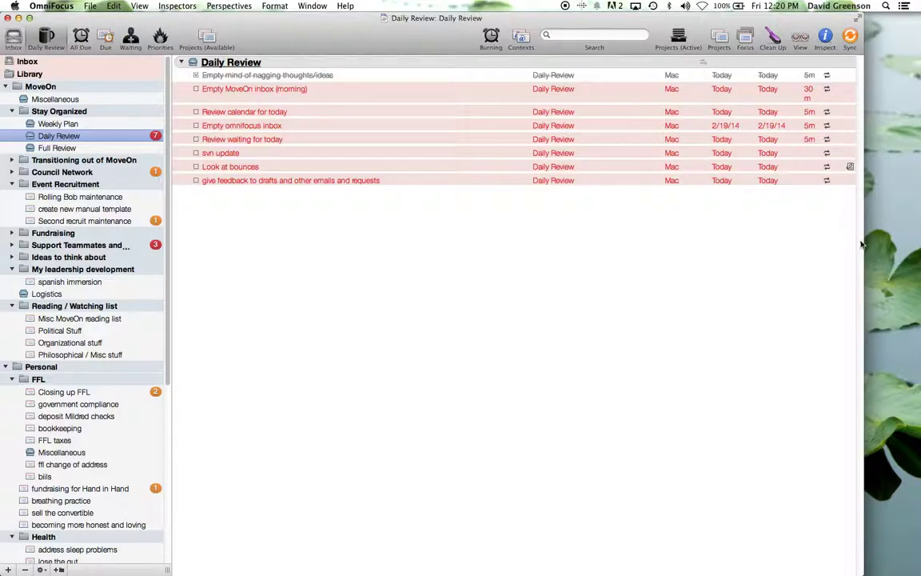
{"action": "left_click_drag", "start_coordinate": [861, 244], "coordinate": [715, 243]}
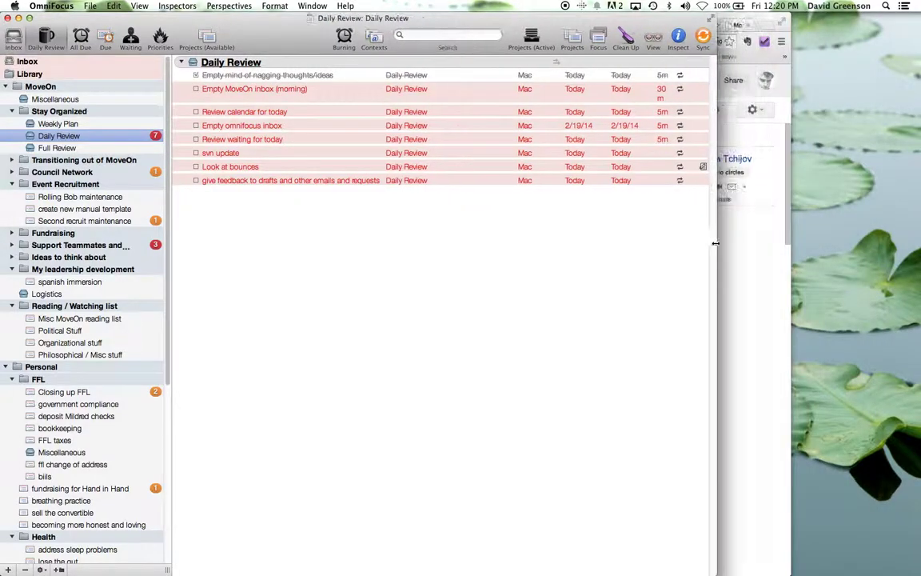
Switch back to Chrome and archive the "Draft: Net Neutrality survey solicit" conversation and the "March to Take Back Staten Island!" reminder
{"action": "left_click", "coordinate": [770, 263]}
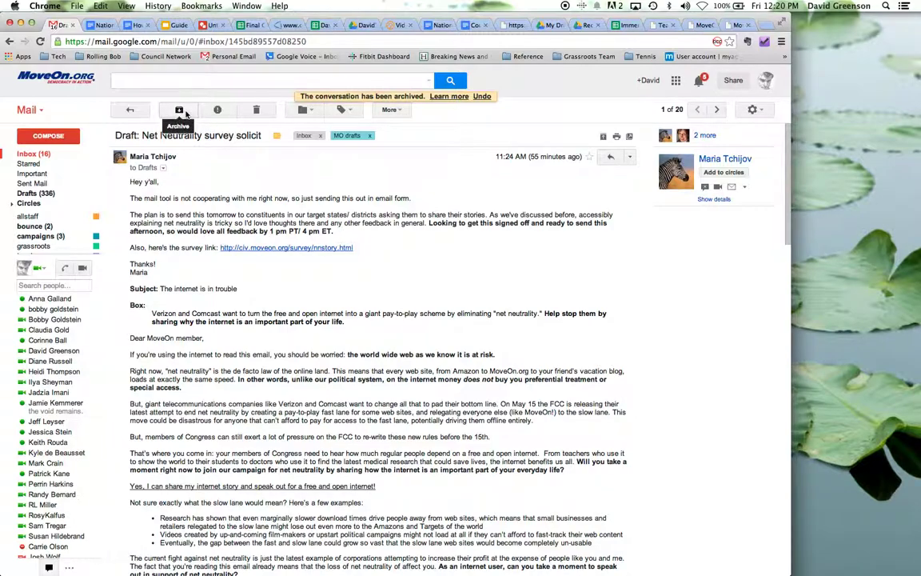
{"action": "mouse_move", "coordinate": [61, 275]}
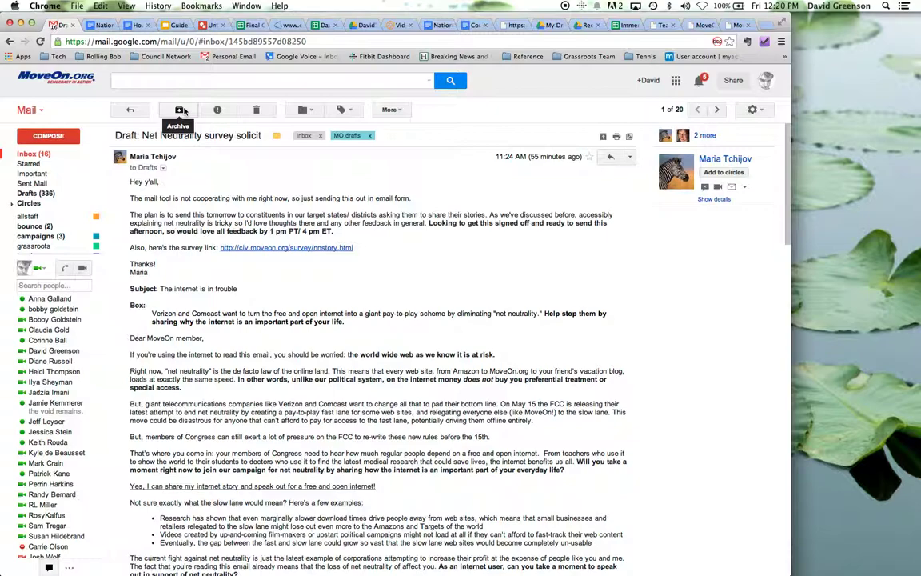
{"action": "left_click", "coordinate": [181, 110]}
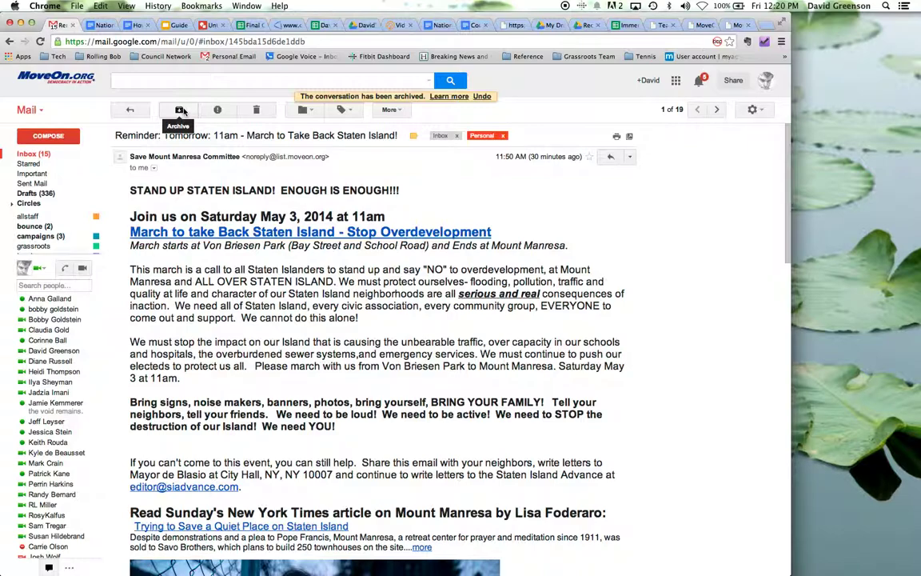
{"action": "left_click", "coordinate": [180, 110]}
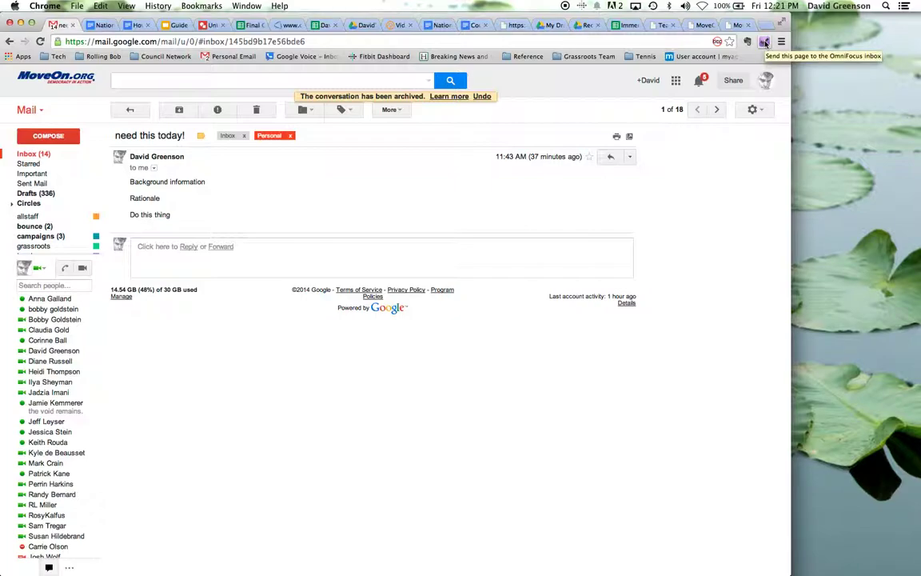
Look up the Send to OmniFocus extension among Chrome's installed extensions, and return to the "need this today!" email
{"action": "left_click", "coordinate": [158, 5]}
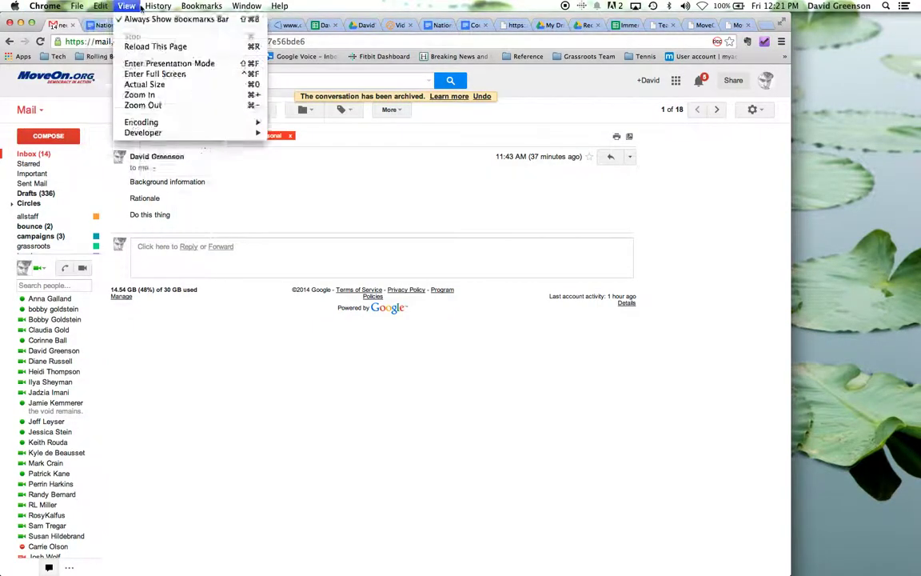
{"action": "mouse_move", "coordinate": [220, 12]}
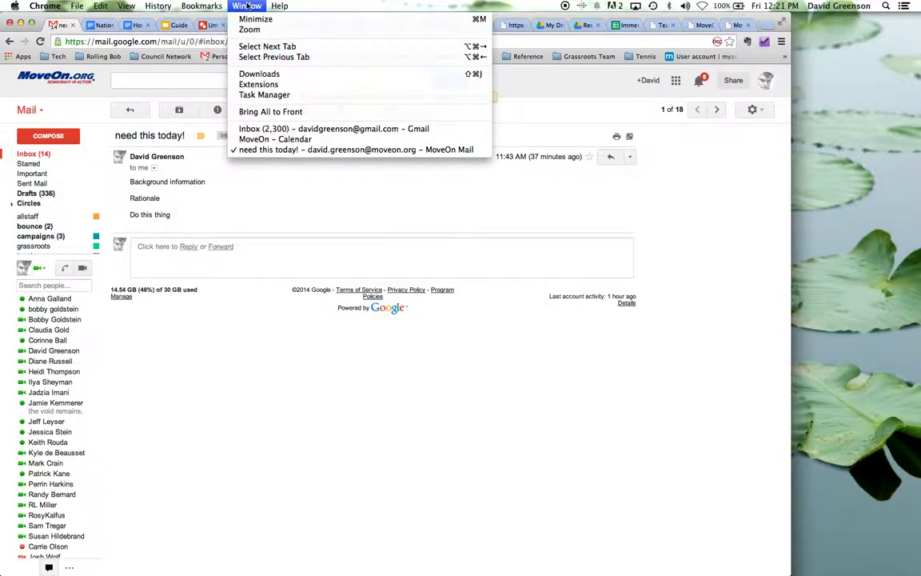
{"action": "left_click", "coordinate": [259, 85]}
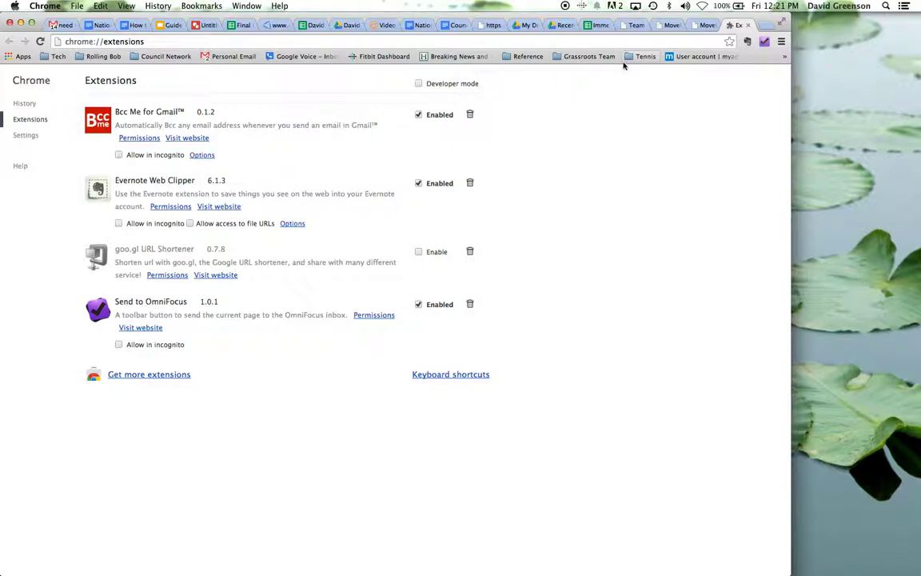
{"action": "left_click", "coordinate": [64, 25]}
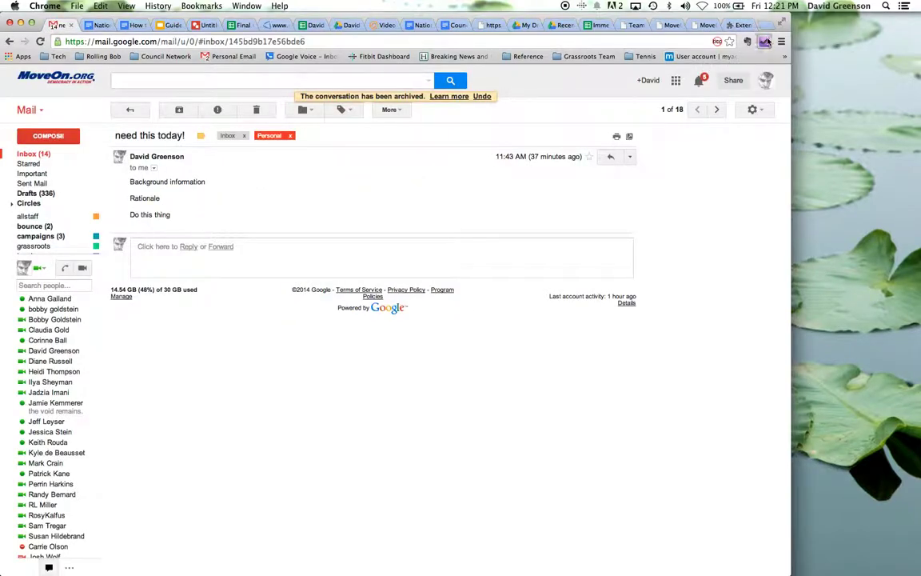
Load the blocked unsafe script on the email page and send the "need this today!" email to the OmniFocus inbox
{"action": "left_click", "coordinate": [717, 41]}
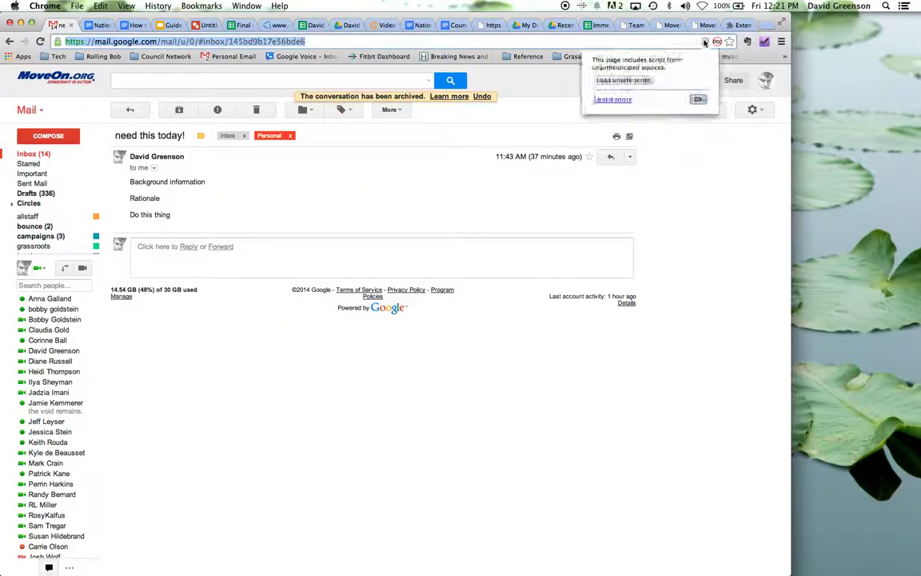
{"action": "left_click", "coordinate": [623, 82]}
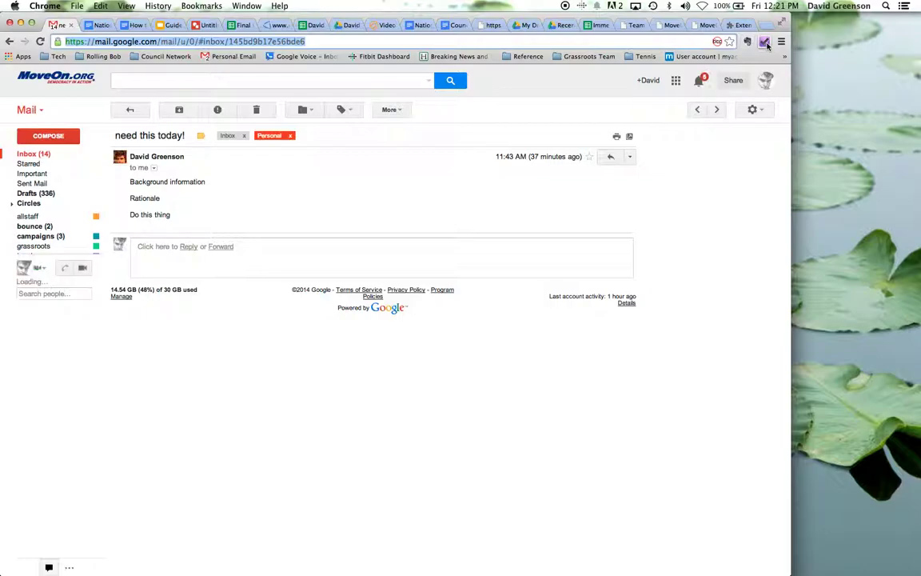
{"action": "left_click", "coordinate": [765, 43]}
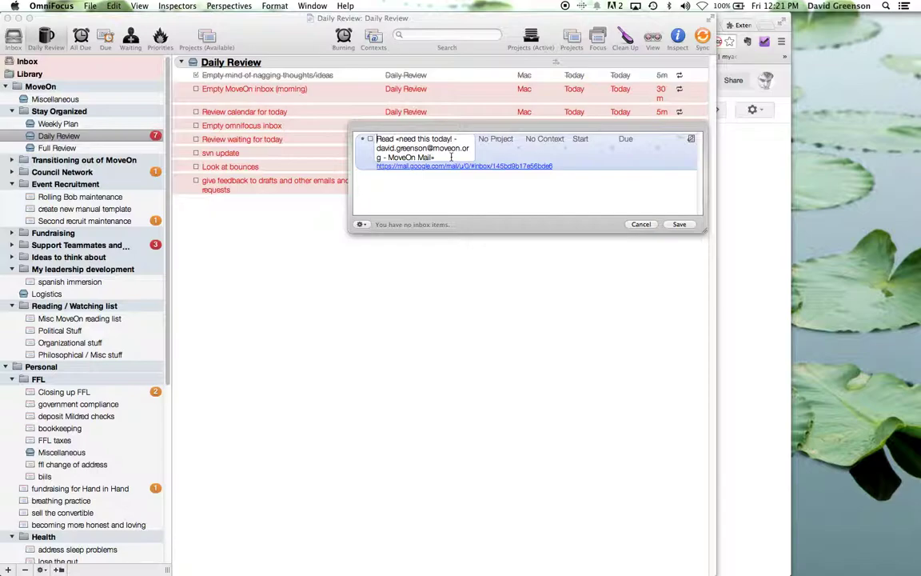
Retitle the task created from the email as Do "very important thing"
{"action": "left_click_drag", "start_coordinate": [451, 157], "coordinate": [381, 129]}
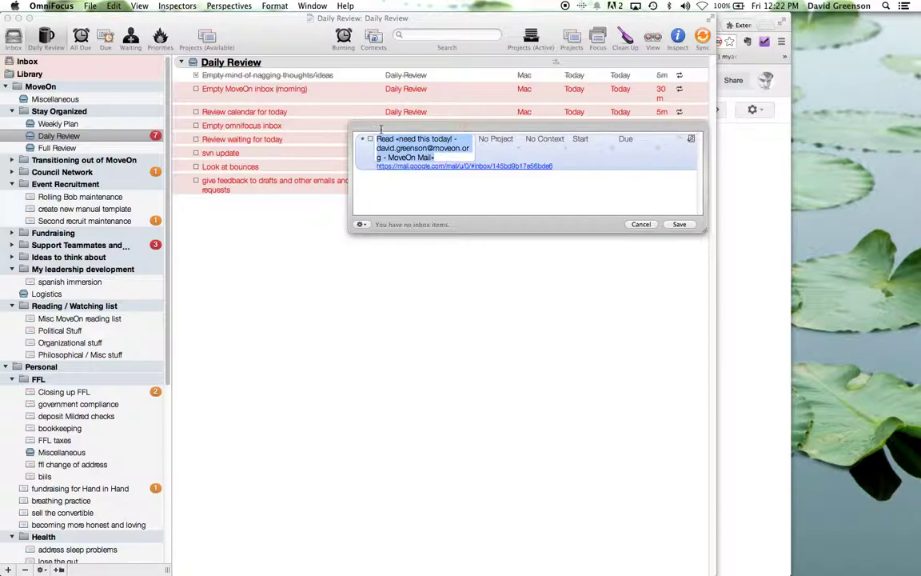
{"action": "type", "text": "Do"}
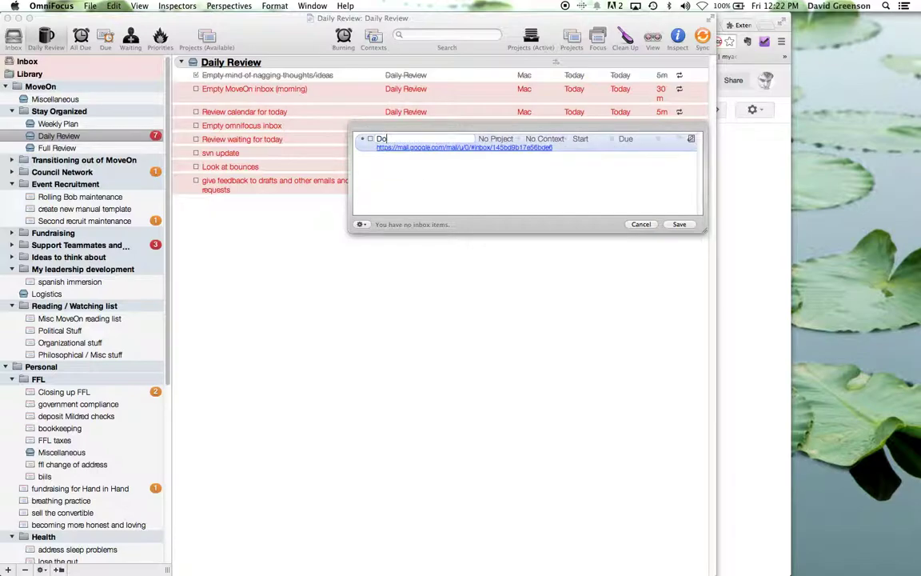
{"action": "type", "text": " \"very important thing\""}
Assign the task to the MoveOn : Miscellaneous project and give it the Mac context
{"action": "left_click", "coordinate": [518, 141]}
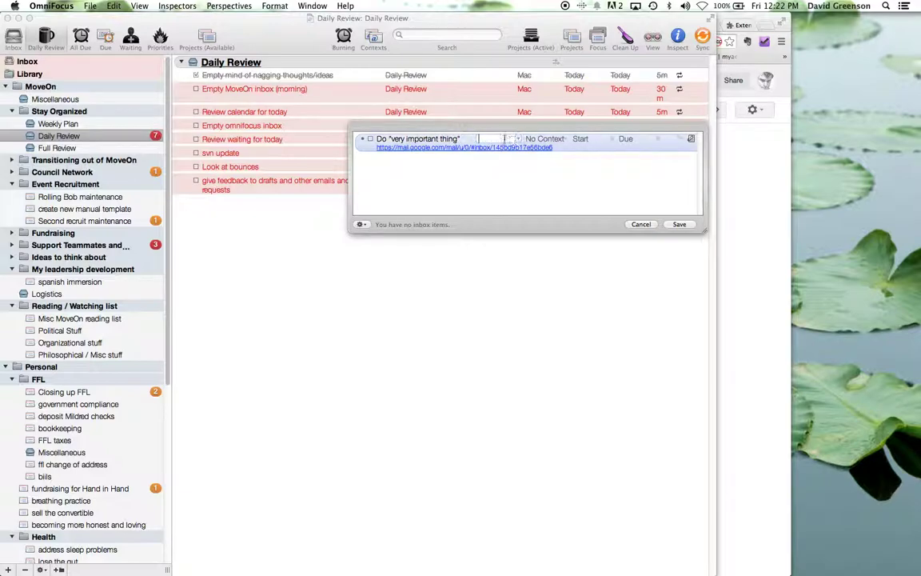
{"action": "left_click", "coordinate": [519, 140]}
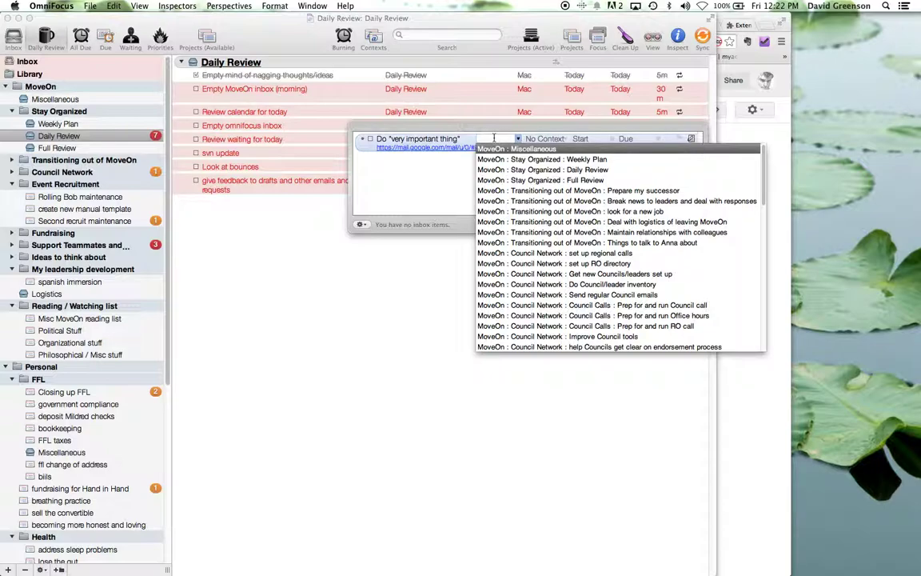
{"action": "type", "text": "misc"}
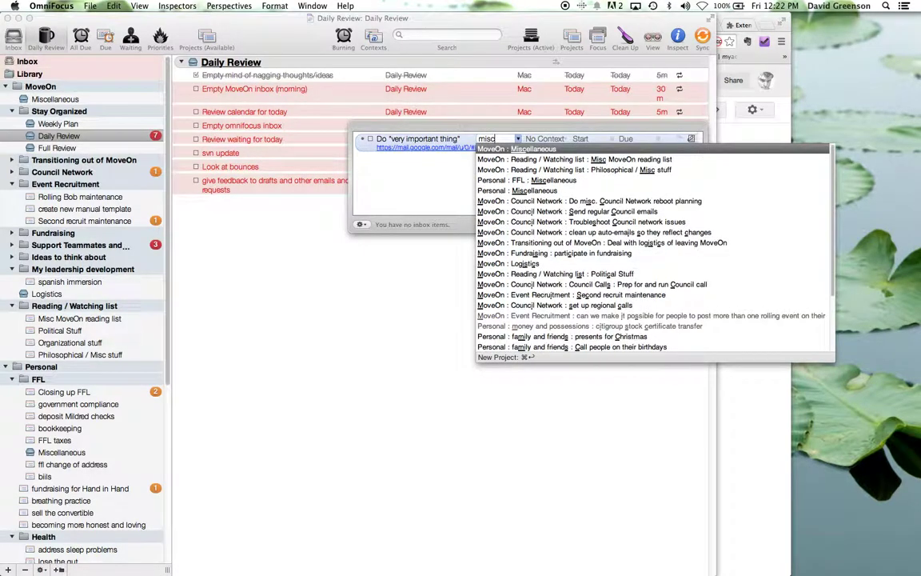
{"action": "key", "text": "Return"}
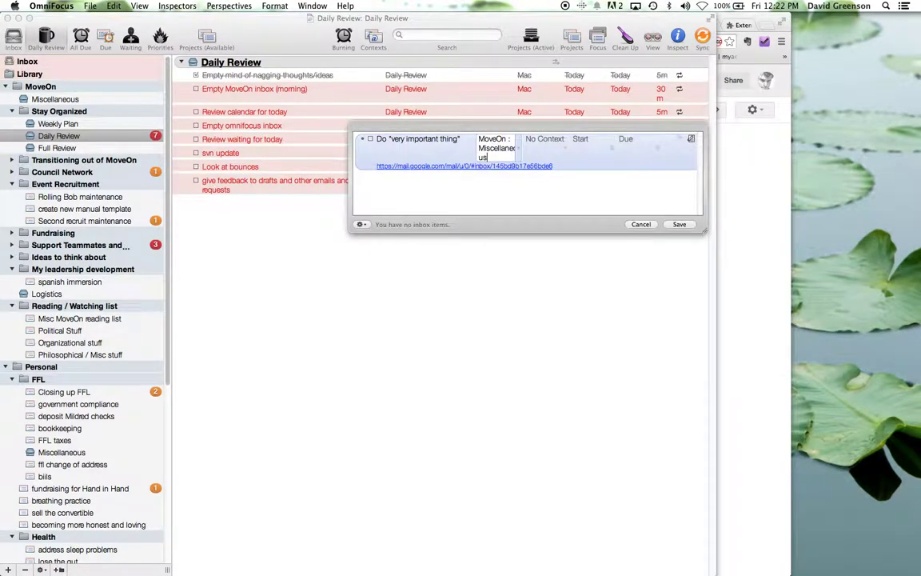
{"action": "left_click", "coordinate": [540, 143]}
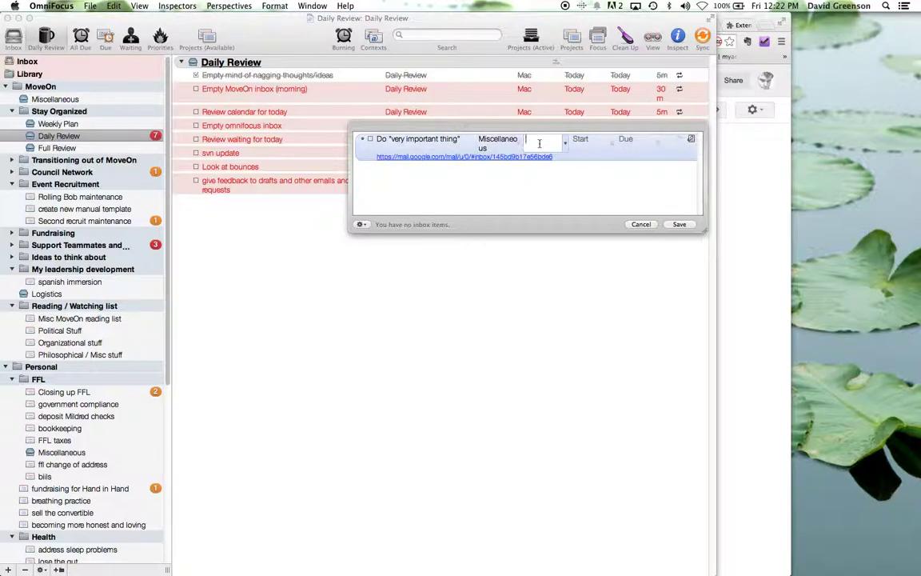
{"action": "type", "text": "mac"}
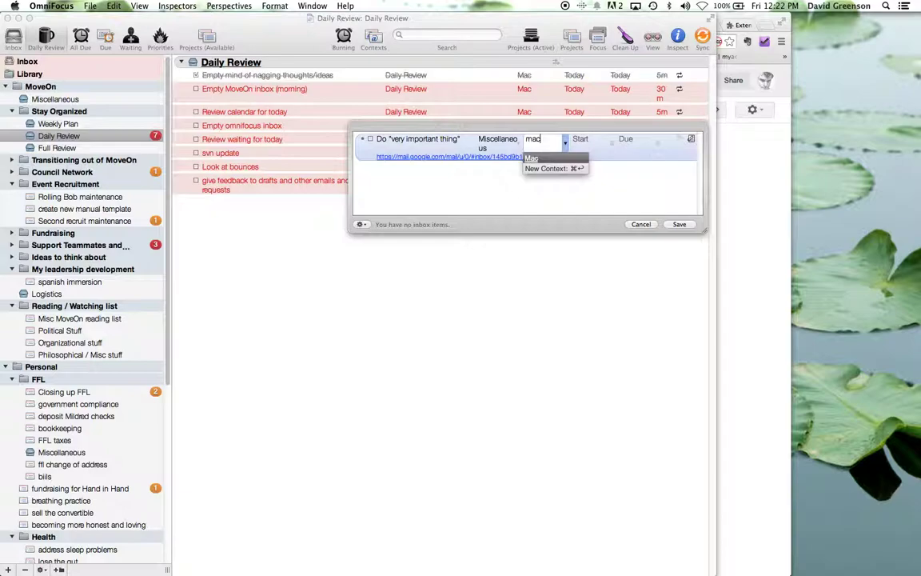
{"action": "key", "text": "Return"}
{"action": "key", "text": "Tab"}
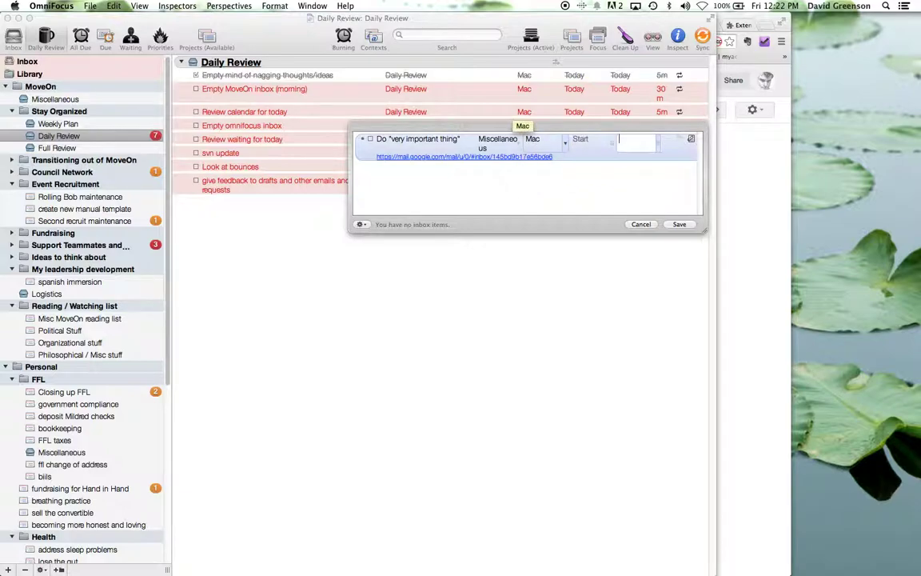
Try a due date of today on the task, flag it, clear the due date again and save it
{"action": "type", "text": "today"}
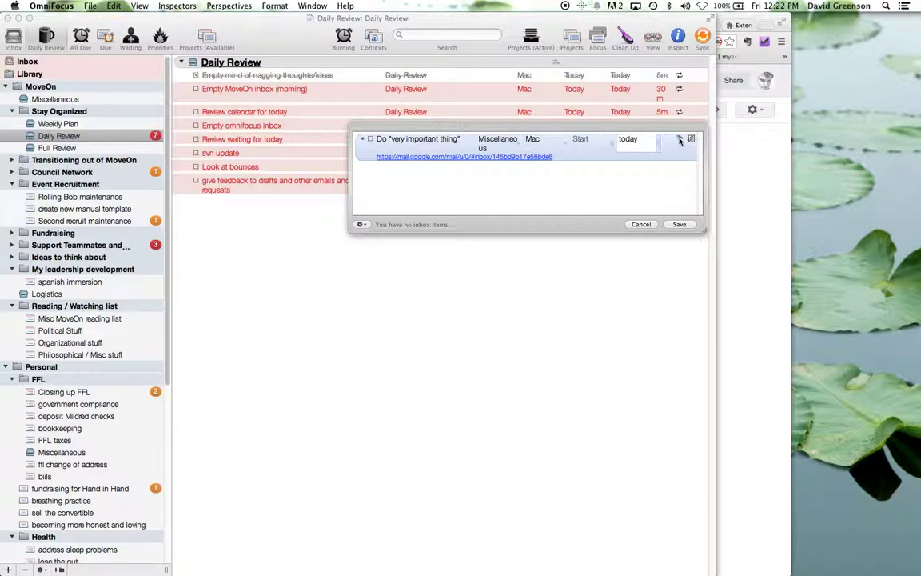
{"action": "left_click", "coordinate": [679, 141]}
{"action": "left_click_drag", "start_coordinate": [640, 140], "coordinate": [604, 140]}
{"action": "key", "text": "BackSpace"}
{"action": "left_click", "coordinate": [680, 225]}
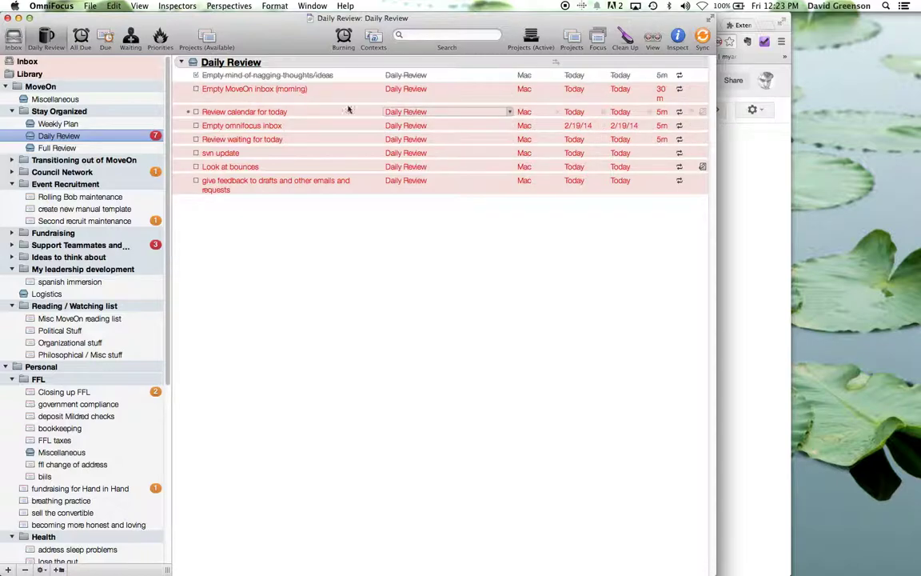
Mark "Empty MoveOn inbox (morning)" and "Review calendar for today" as complete in the Daily Review list
{"action": "left_click", "coordinate": [195, 89]}
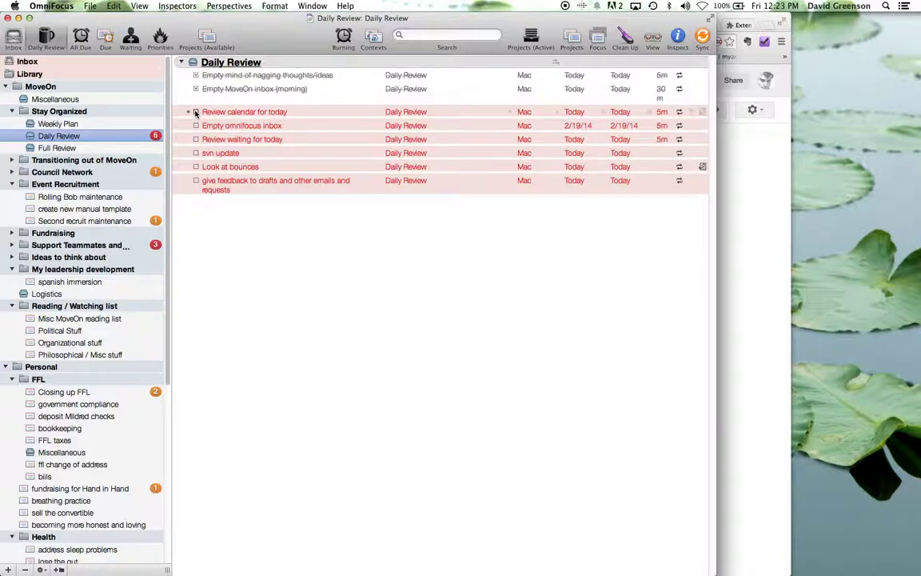
{"action": "left_click", "coordinate": [196, 111]}
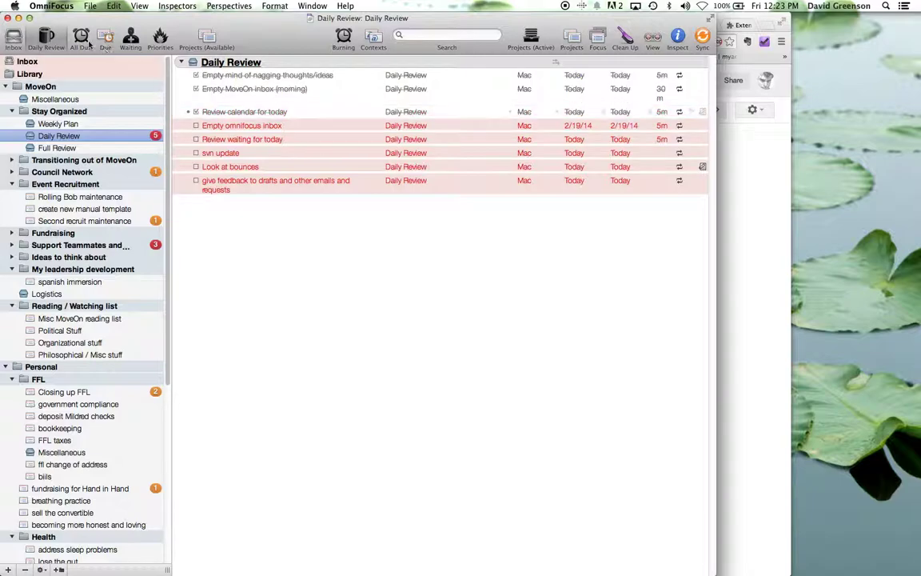
Add a task titled "Send a report to allstaff on Council inventory" to the OmniFocus inbox
{"action": "left_click", "coordinate": [14, 39]}
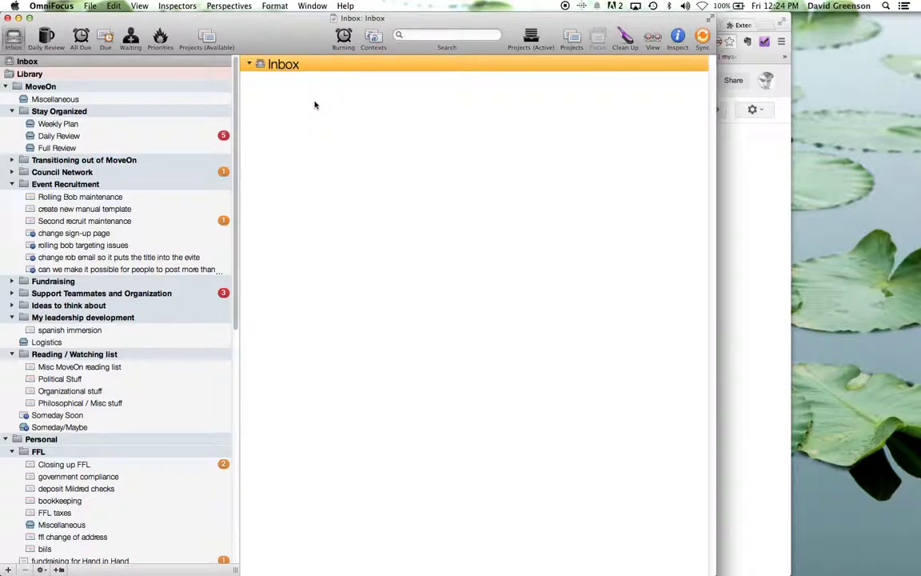
{"action": "left_click", "coordinate": [262, 66]}
{"action": "key", "text": "Return"}
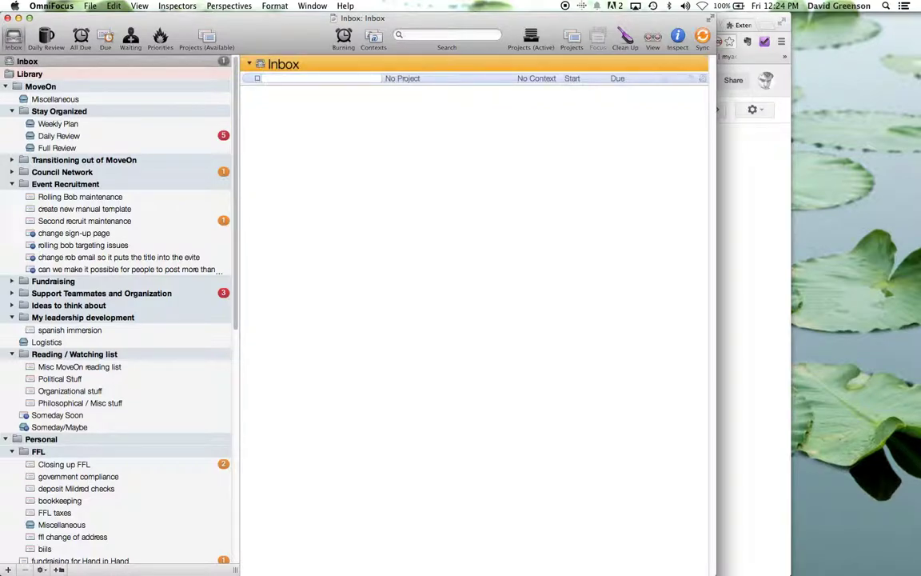
{"action": "type", "text": "Send a report to allstaff on COuncil"}
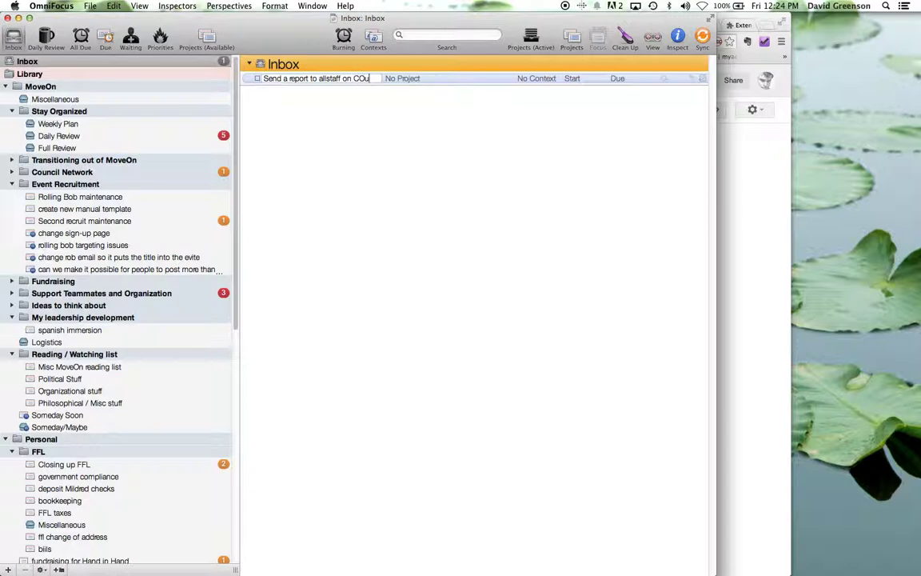
{"action": "key", "text": "BackSpace"}
{"action": "key", "text": "BackSpace"}
{"action": "key", "text": "BackSpace"}
{"action": "key", "text": "BackSpace"}
{"action": "key", "text": "BackSpace"}
{"action": "key", "text": "BackSpace"}
{"action": "type", "text": "ouncil inventory"}
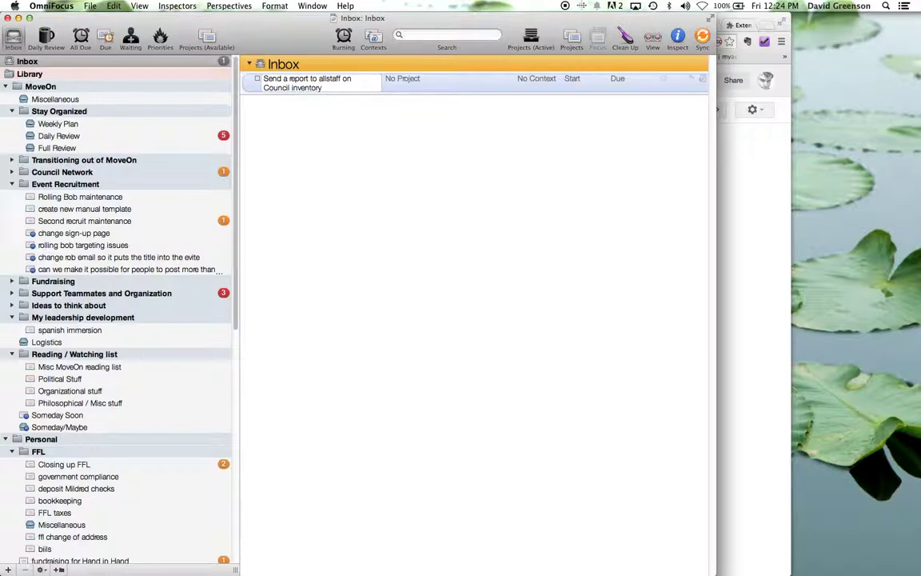
Delete the Council inventory report task from the inbox
{"action": "left_click", "coordinate": [247, 83]}
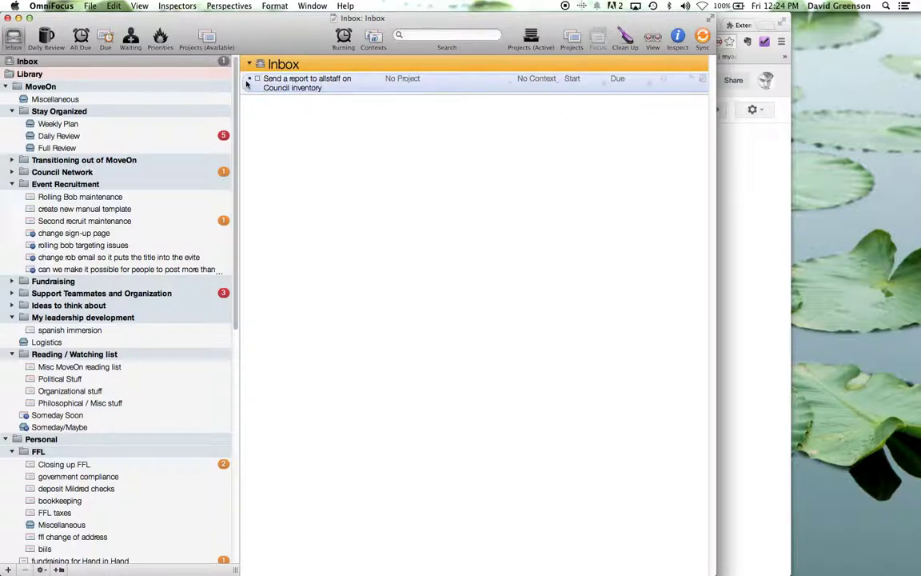
{"action": "right_click", "coordinate": [248, 83]}
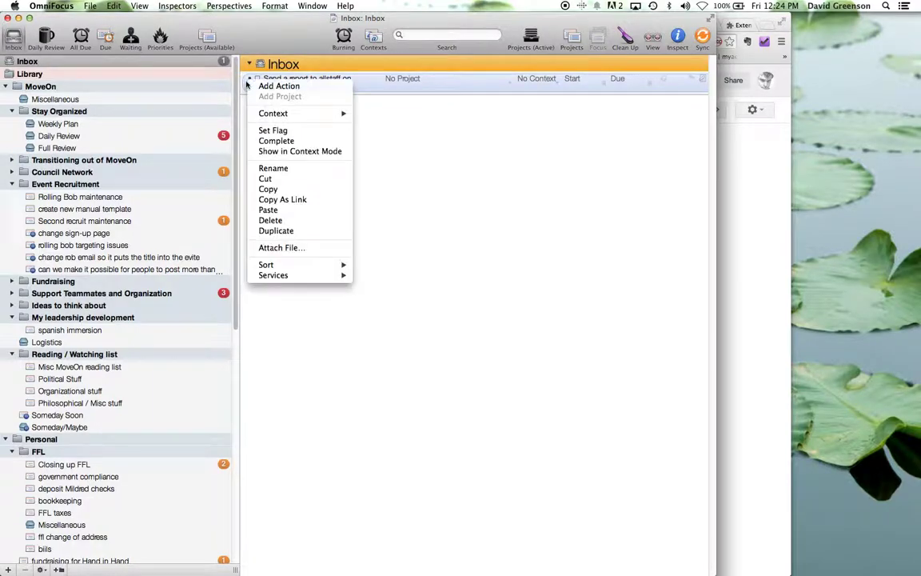
{"action": "left_click", "coordinate": [303, 221]}
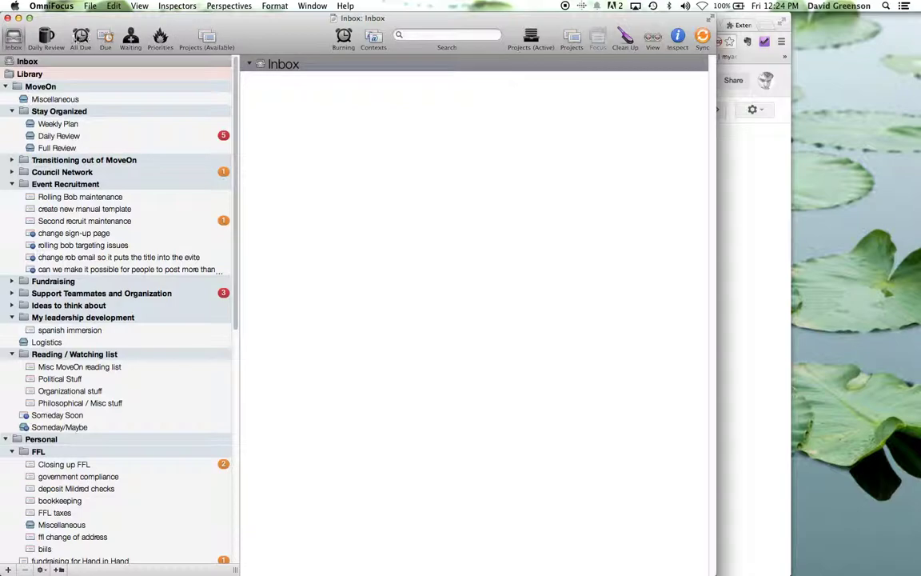
Return to the Daily Review, complete "Empty omnifocus inbox" and delete its repeated copy dated 2/20/14
{"action": "left_click", "coordinate": [52, 37]}
{"action": "left_click", "coordinate": [196, 75]}
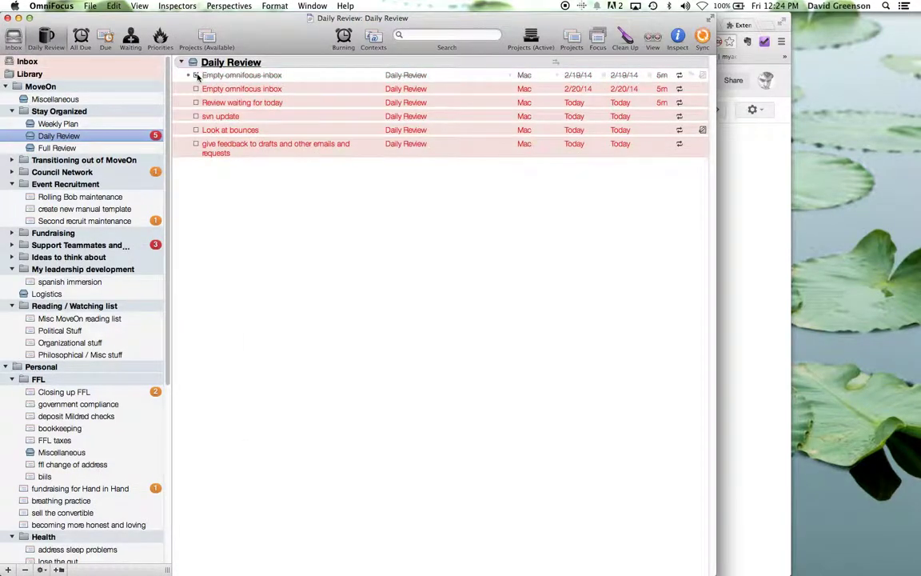
{"action": "left_click", "coordinate": [185, 87]}
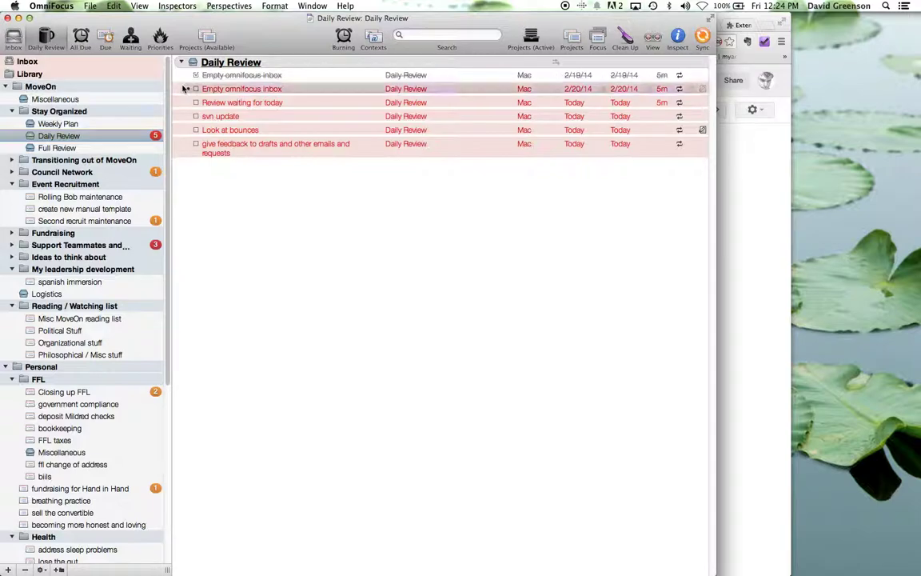
{"action": "right_click", "coordinate": [185, 88]}
{"action": "left_click", "coordinate": [231, 254]}
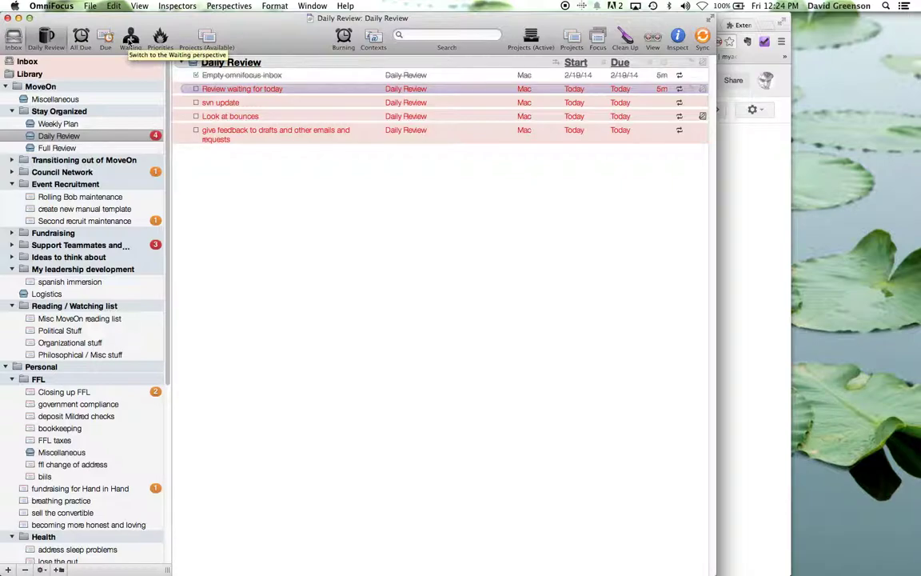
Check the Waiting perspective, then complete the Daily Review tasks for reviewing waiting items, svn update, looking at bounces and giving feedback
{"action": "left_click", "coordinate": [131, 42]}
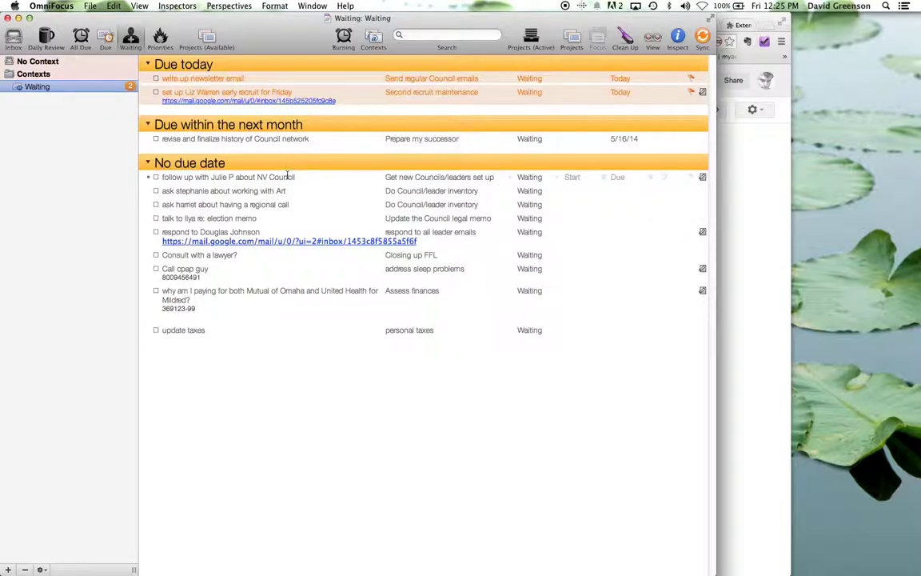
{"action": "left_click", "coordinate": [47, 39]}
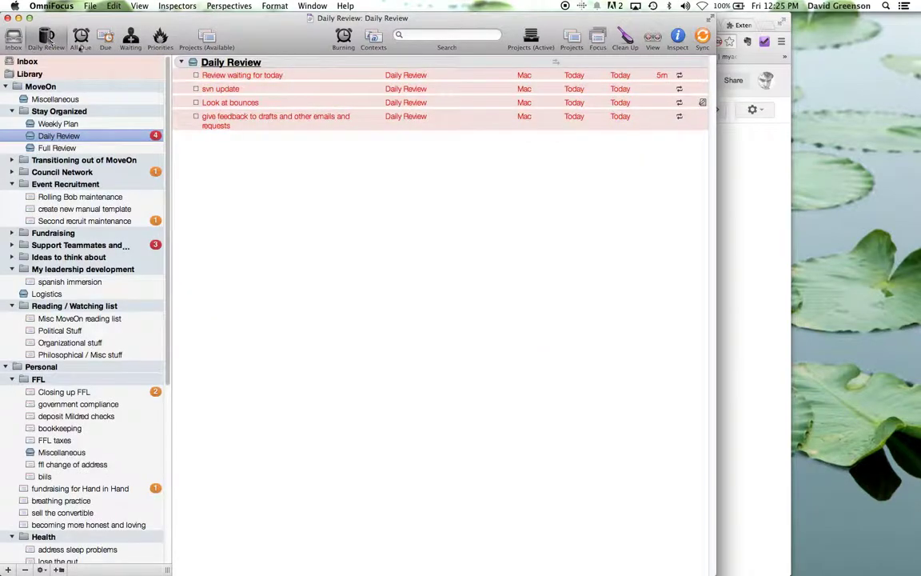
{"action": "left_click", "coordinate": [196, 75]}
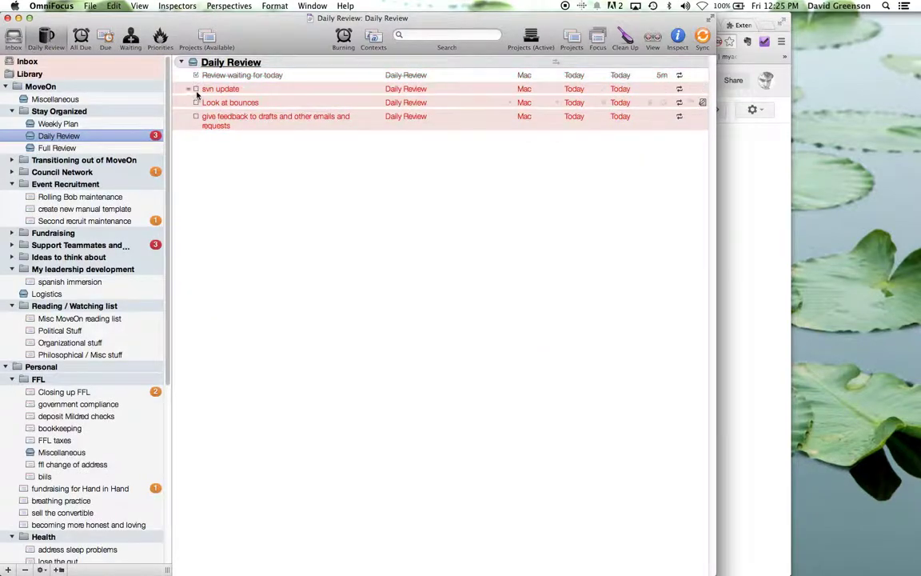
{"action": "left_click", "coordinate": [196, 88]}
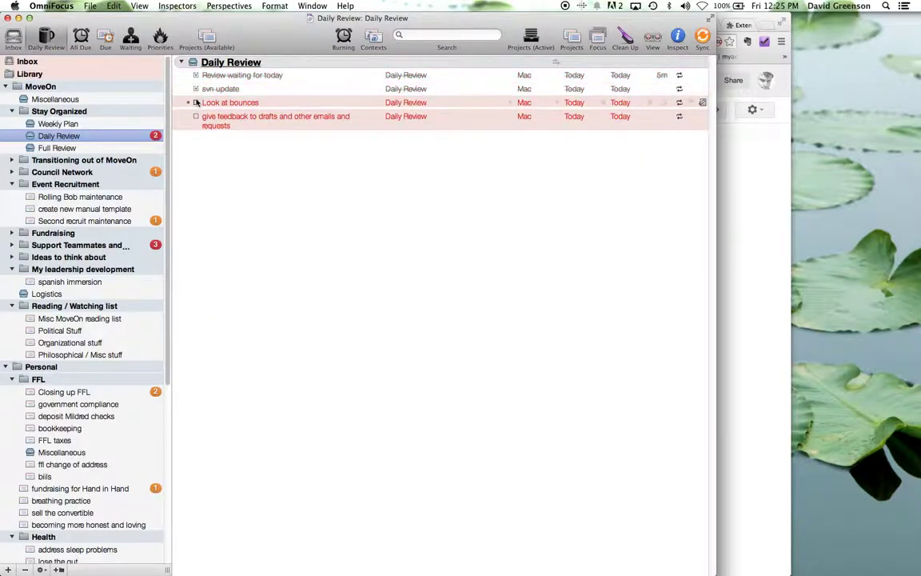
{"action": "left_click", "coordinate": [196, 102]}
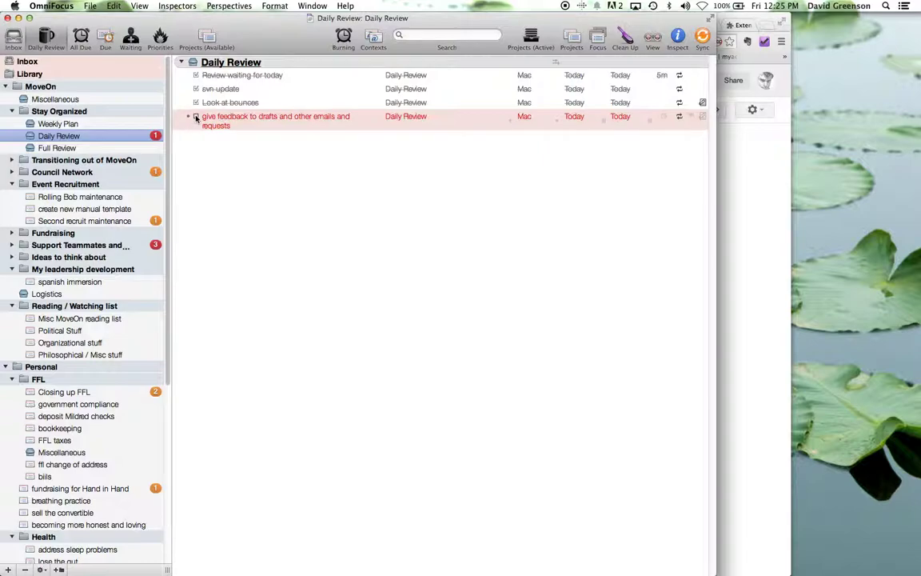
{"action": "left_click", "coordinate": [196, 118]}
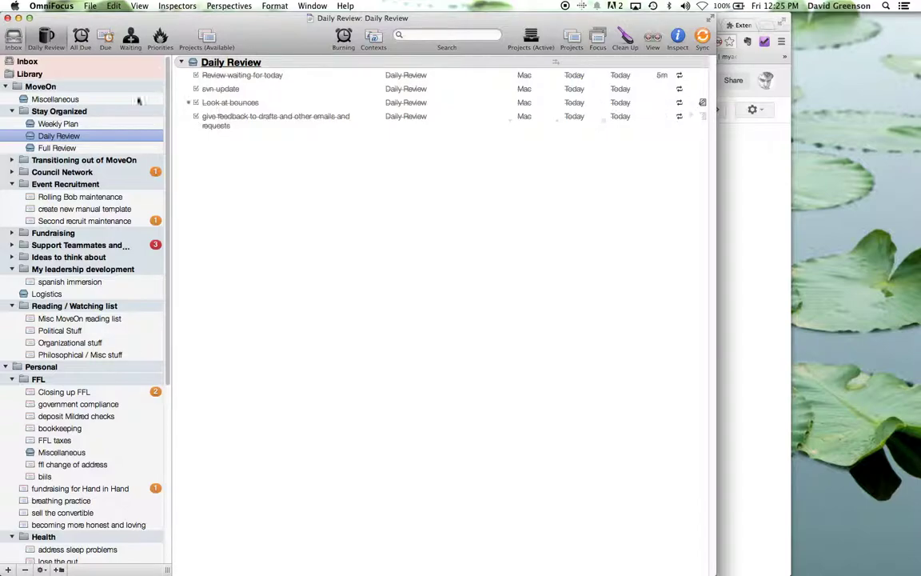
Look through the All Due, Due and Priorities perspectives to examine today's deadlines and the flagged tasks
{"action": "left_click", "coordinate": [81, 39]}
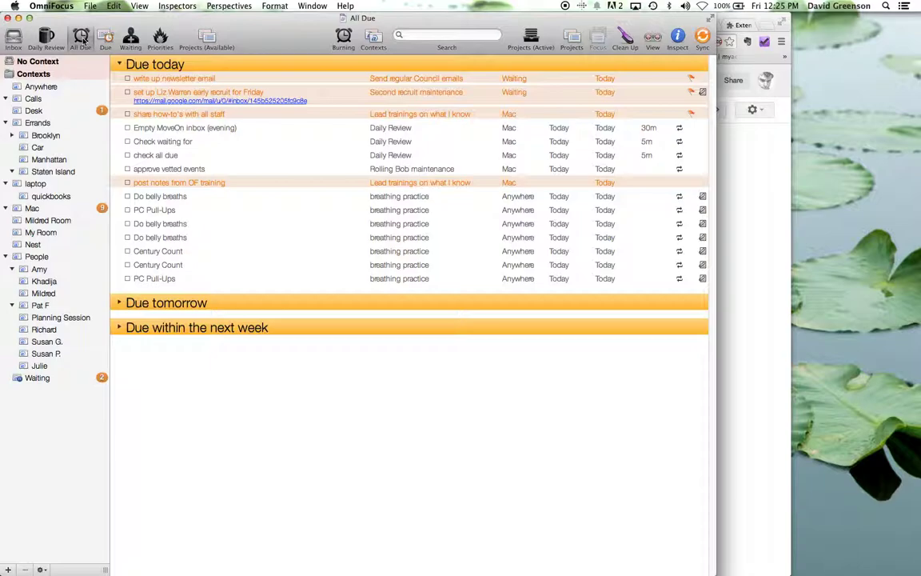
{"action": "left_click", "coordinate": [104, 38]}
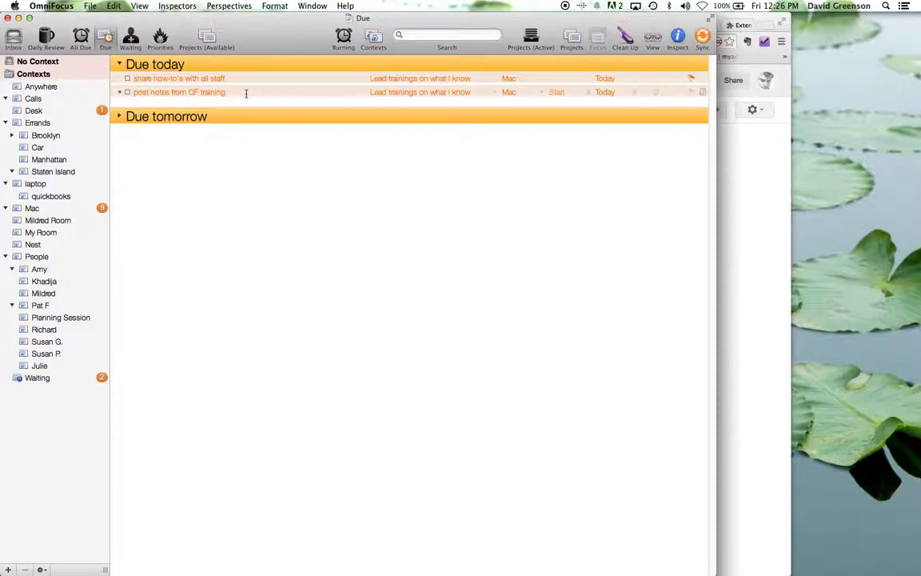
{"action": "left_click", "coordinate": [160, 38]}
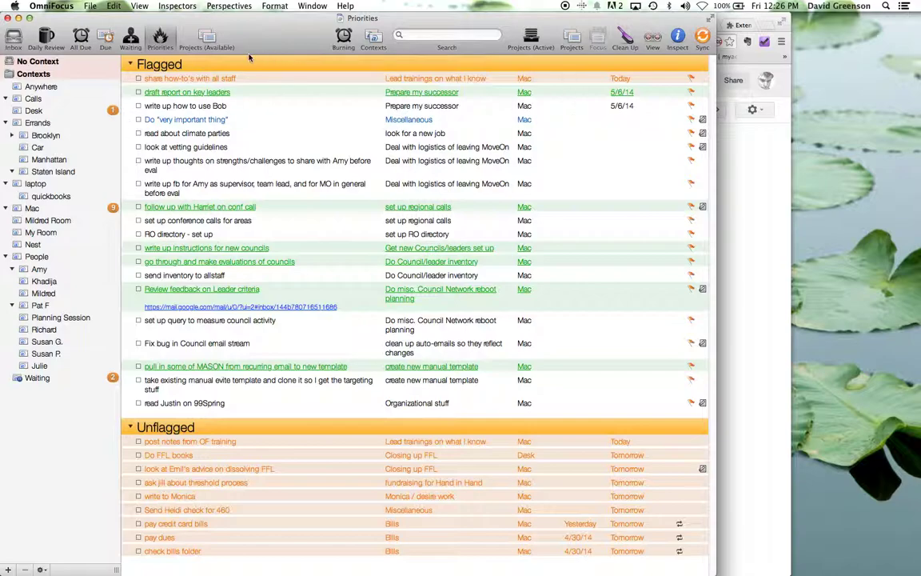
Show the available projects, collapse the Full Review task list and expand the Council Network folder
{"action": "left_click", "coordinate": [207, 37]}
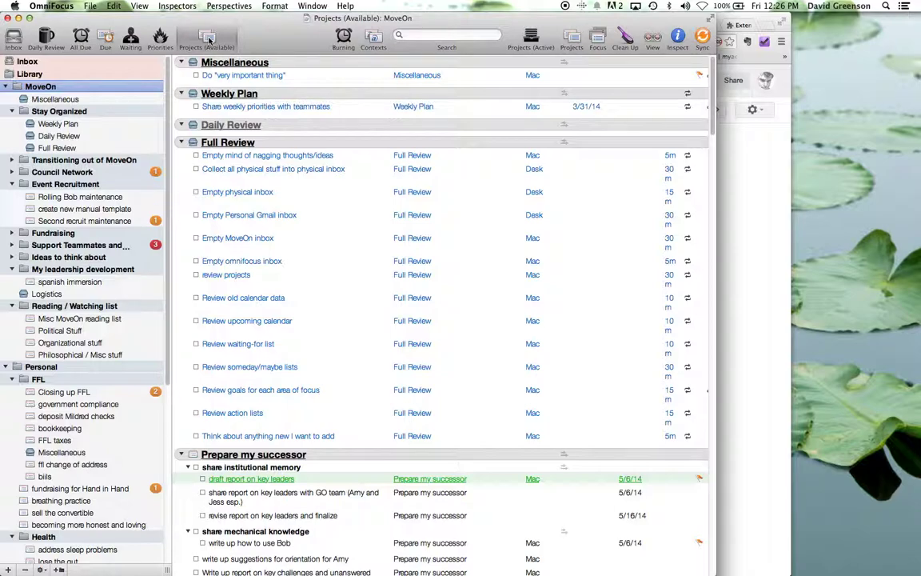
{"action": "left_click", "coordinate": [181, 142]}
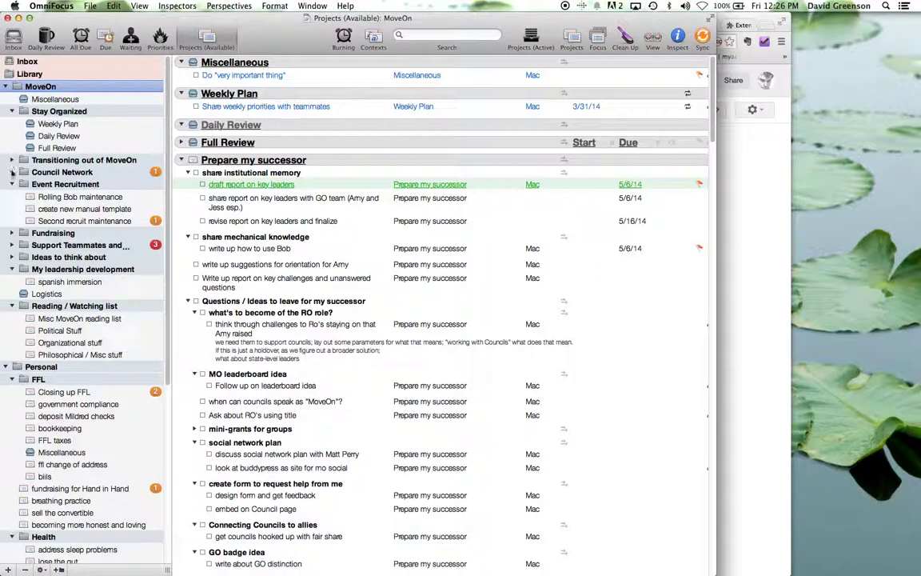
{"action": "left_click", "coordinate": [12, 173]}
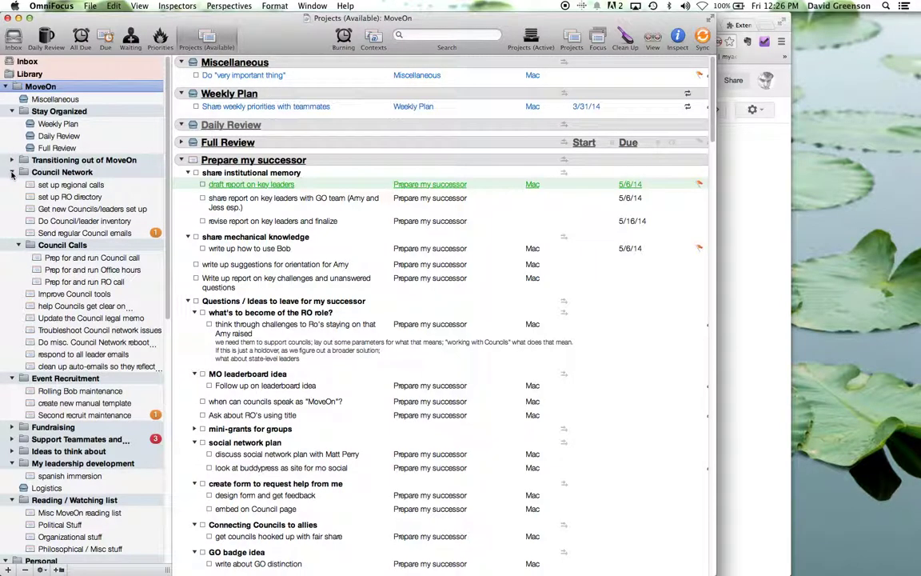
Review the Council Network folder's available tasks and collapse the folder, then check the Burning perspective
{"action": "left_click", "coordinate": [23, 173]}
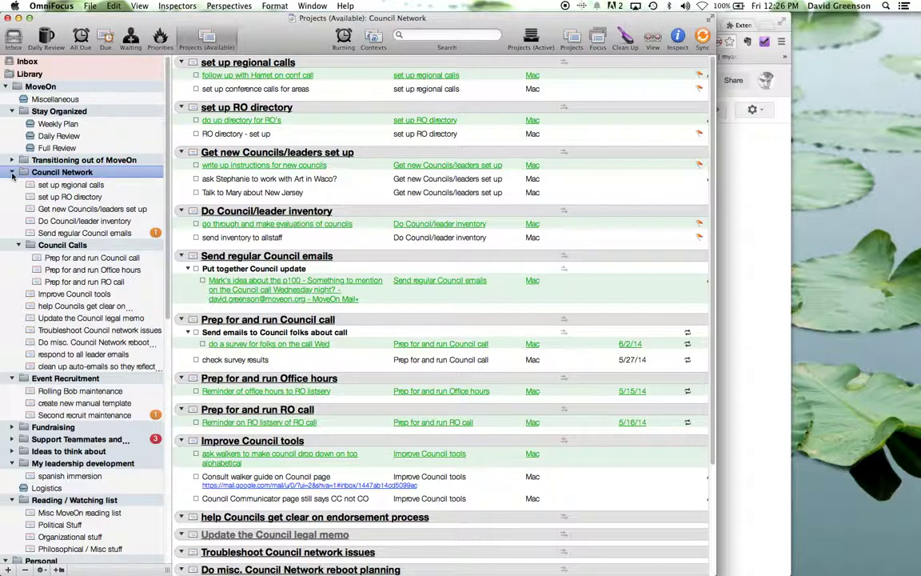
{"action": "left_click", "coordinate": [12, 173]}
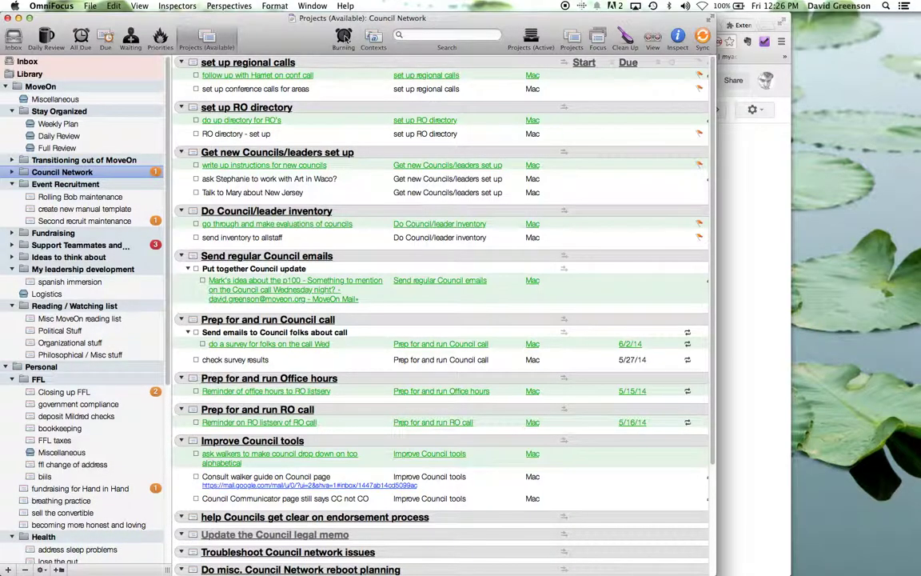
{"action": "left_click", "coordinate": [343, 36]}
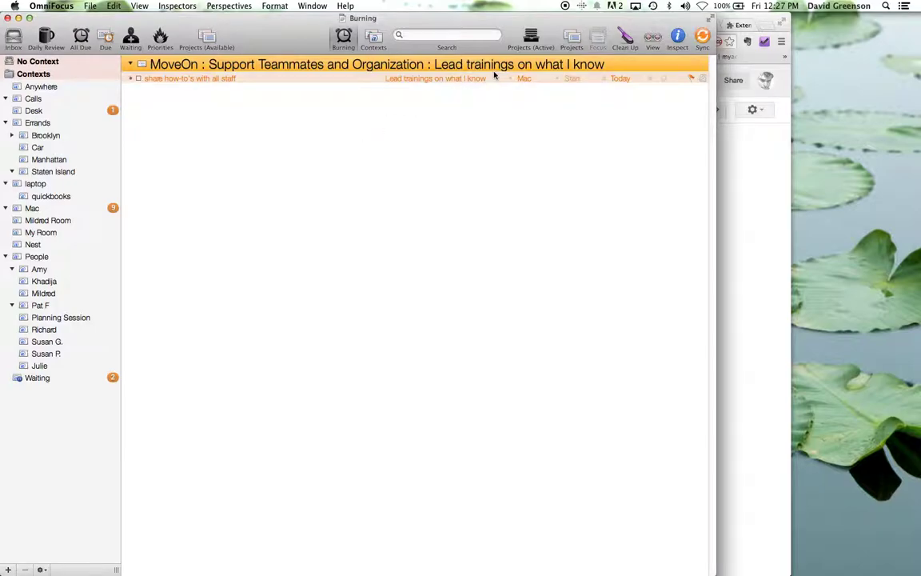
Compare the Projects perspective with Projects (Available), and collapse the Full Review task list in the available view
{"action": "left_click", "coordinate": [575, 40]}
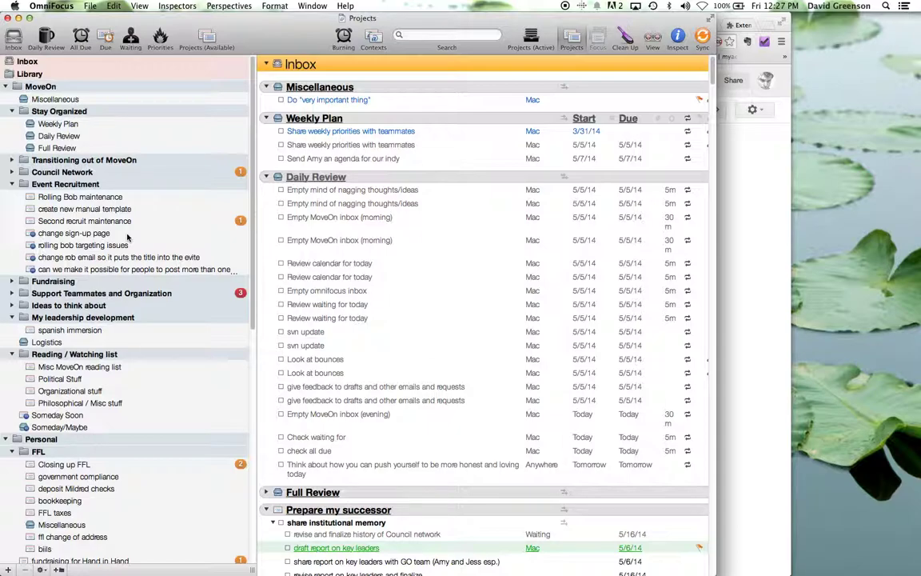
{"action": "left_click", "coordinate": [210, 37]}
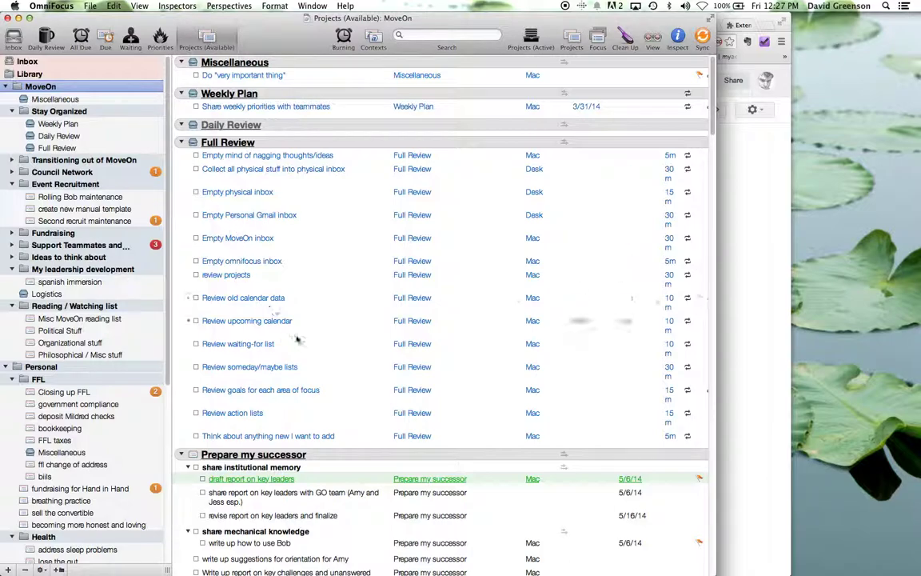
{"action": "scroll", "coordinate": [314, 353], "scroll_direction": "down", "scroll_amount": 3}
{"action": "scroll", "coordinate": [315, 354], "scroll_direction": "down", "scroll_amount": 5}
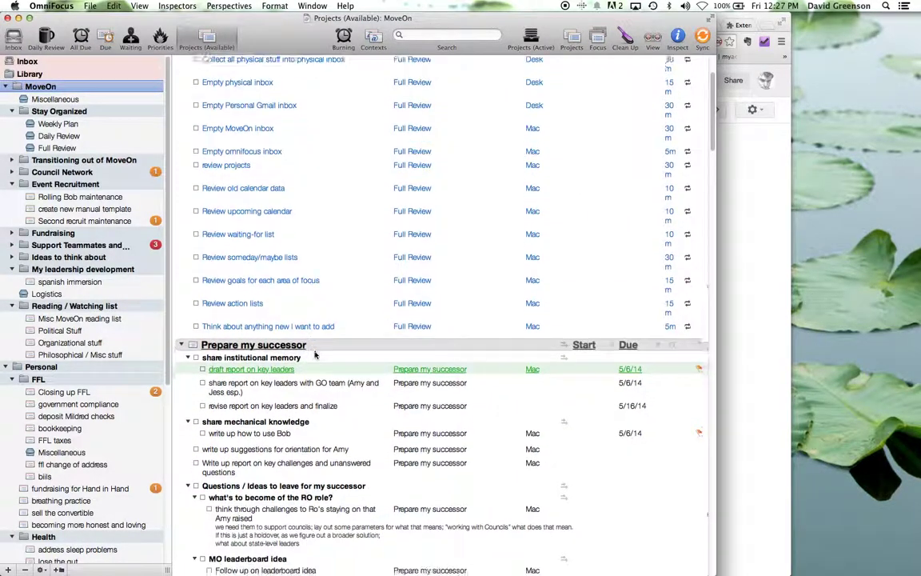
{"action": "scroll", "coordinate": [314, 354], "scroll_direction": "up", "scroll_amount": 8}
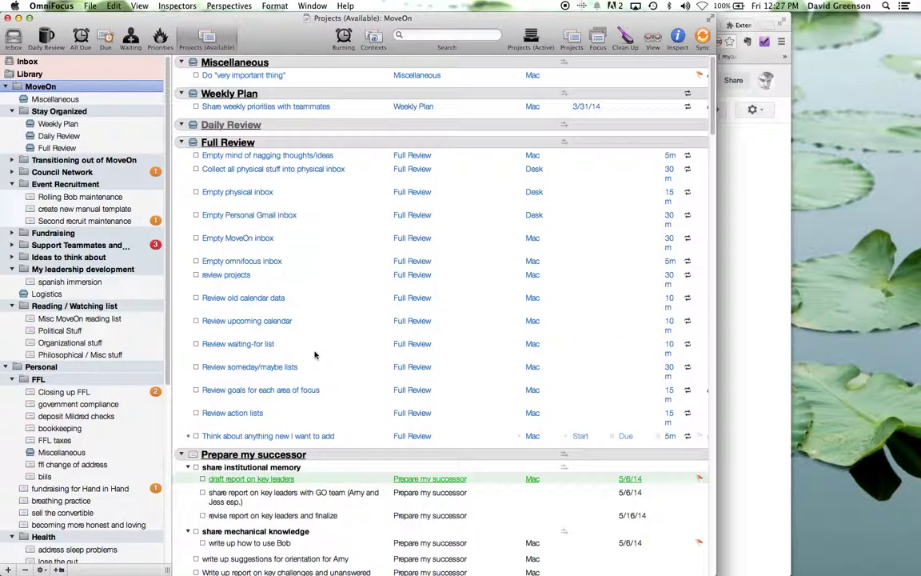
{"action": "left_click", "coordinate": [181, 143]}
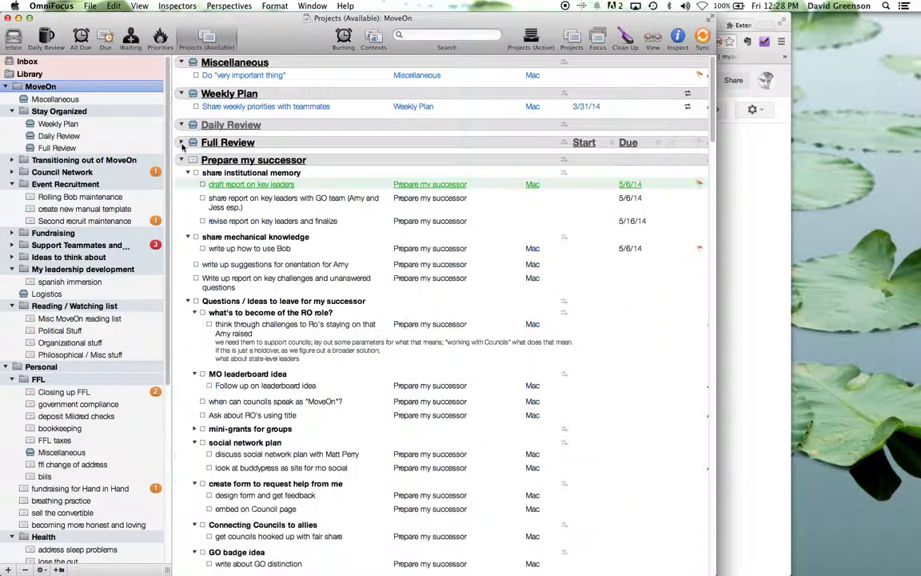
Show the Second recruit maintenance project in the Projects perspective and look at its status options, such as On Hold, without changing them
{"action": "left_click", "coordinate": [575, 40]}
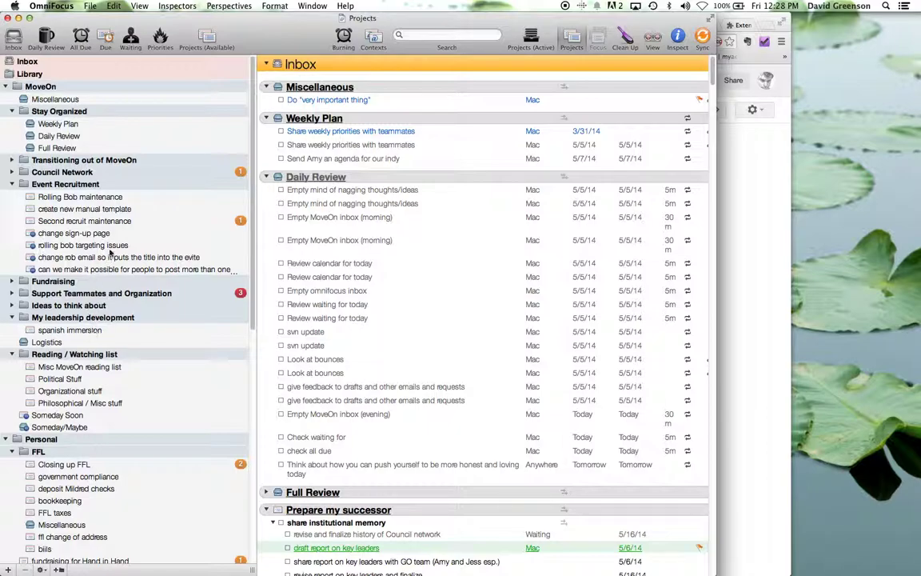
{"action": "left_click", "coordinate": [88, 222]}
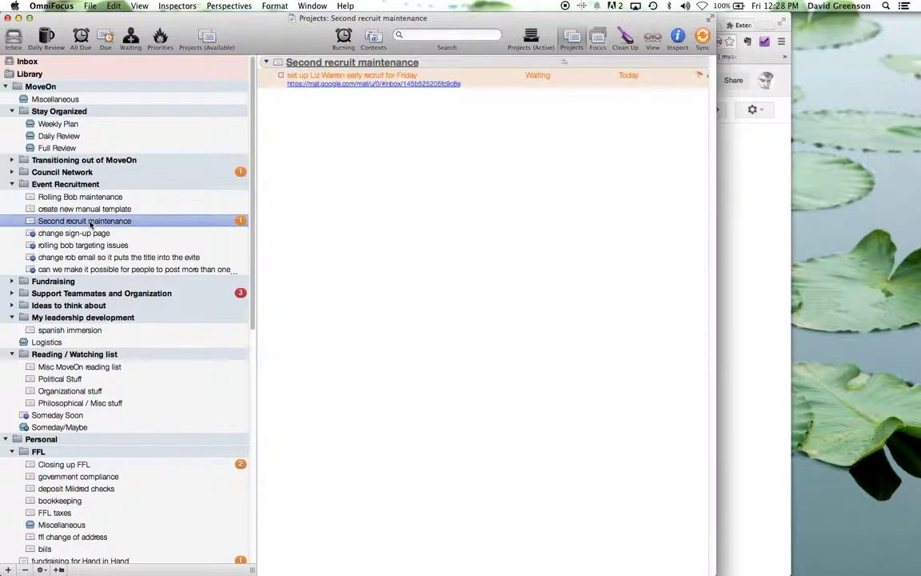
{"action": "right_click", "coordinate": [90, 224]}
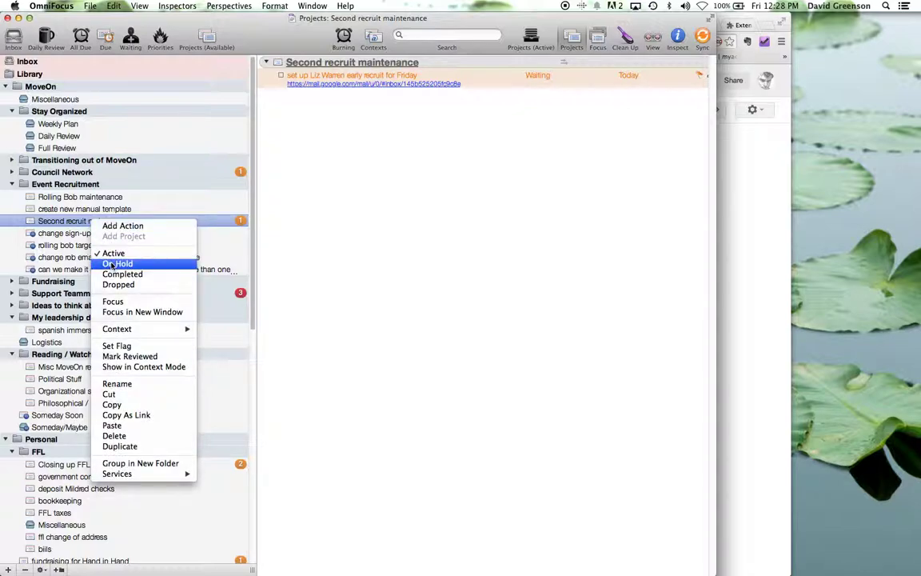
{"action": "left_click", "coordinate": [61, 201]}
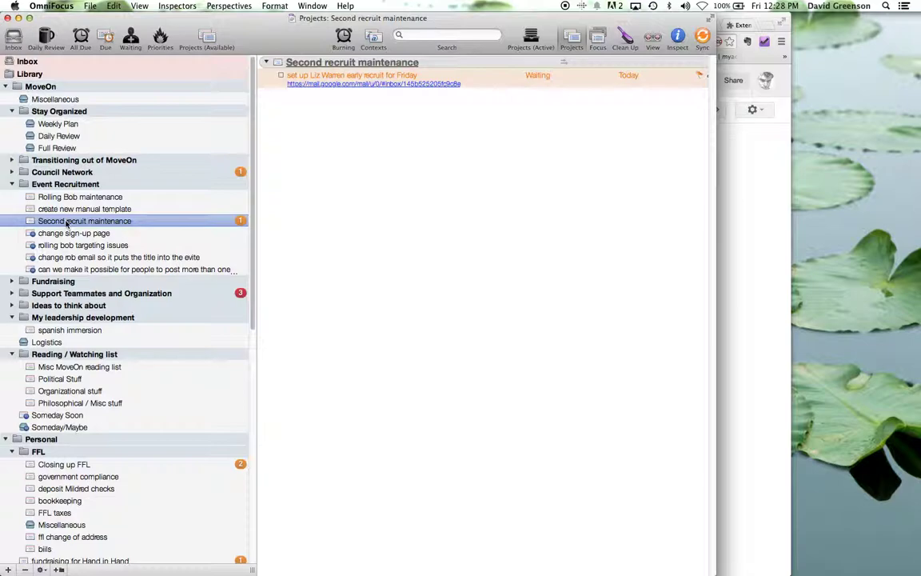